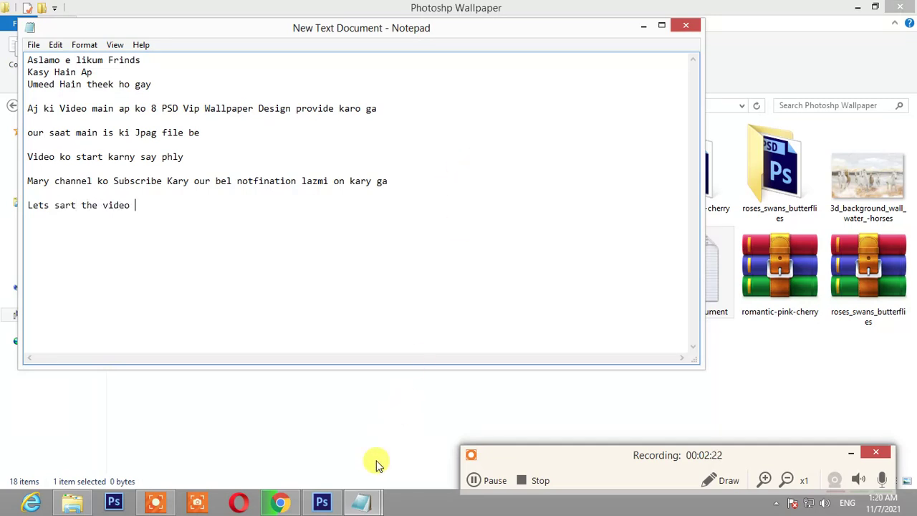
Switch to Photoshop and try to move the bamboo layer in the lotus carp wallpaper, undoing the move
{"action": "left_click", "coordinate": [323, 503]}
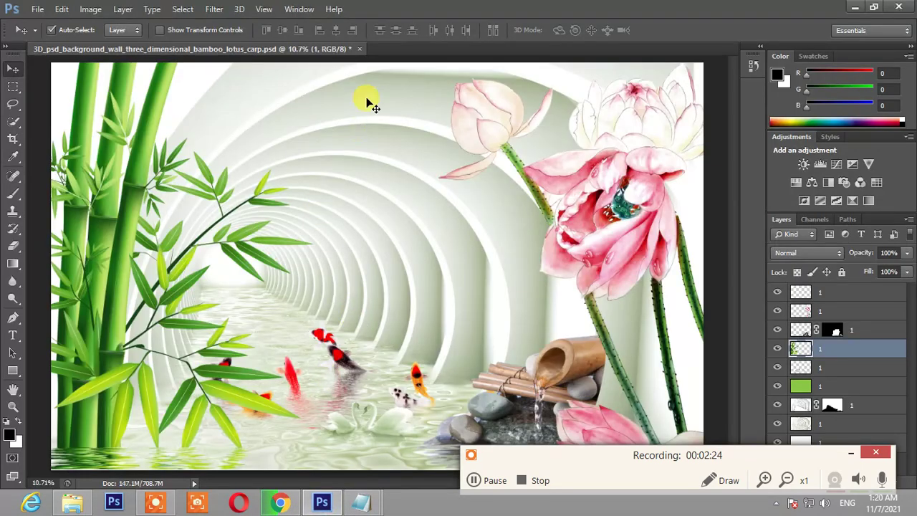
{"action": "left_click", "coordinate": [298, 87]}
{"action": "left_click", "coordinate": [147, 121]}
{"action": "left_click_drag", "start_coordinate": [148, 120], "coordinate": [185, 125]}
{"action": "key", "text": "ctrl+z"}
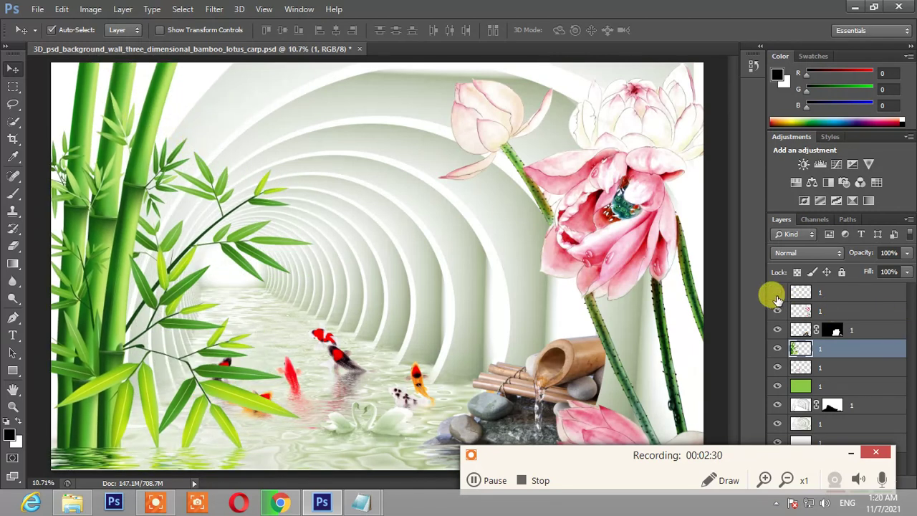
Hide every layer of the lotus carp wallpaper except the white background layer
{"action": "left_click_drag", "start_coordinate": [777, 300], "coordinate": [768, 316]}
{"action": "left_click", "coordinate": [777, 330]}
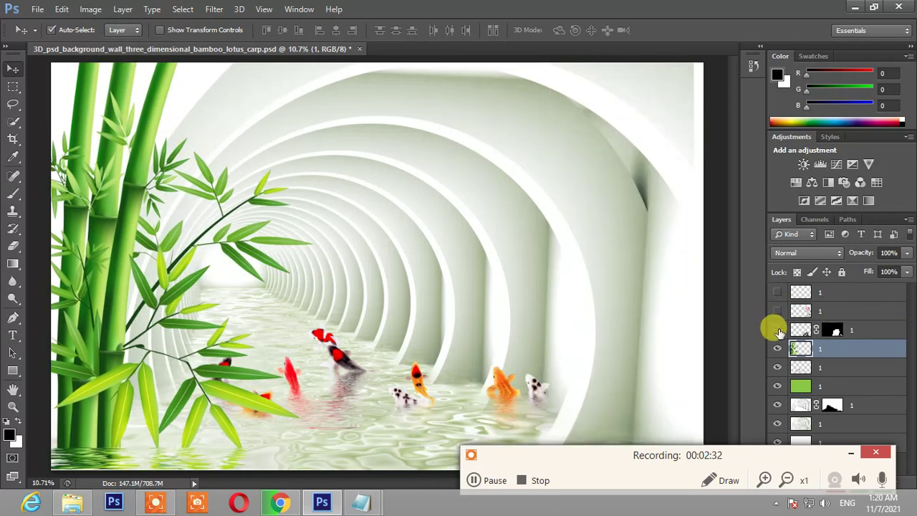
{"action": "left_click", "coordinate": [778, 348]}
{"action": "left_click_drag", "start_coordinate": [777, 366], "coordinate": [396, 452]}
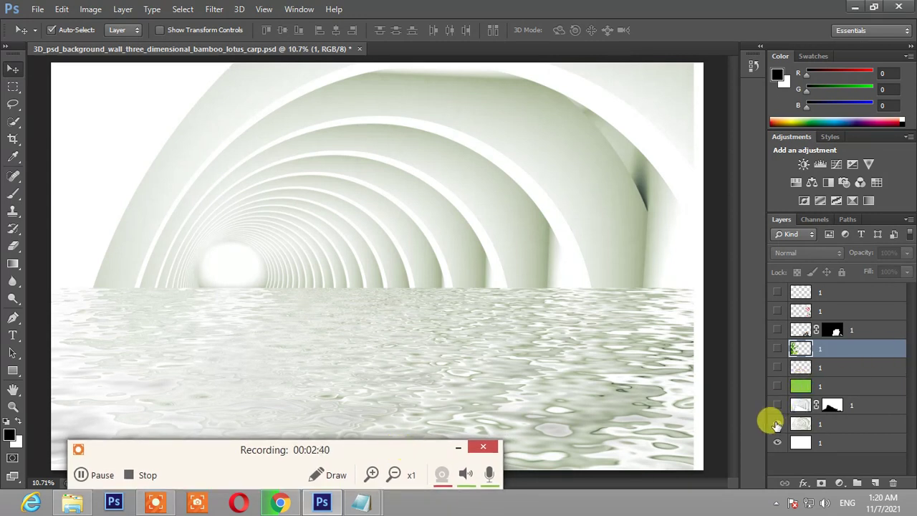
{"action": "left_click", "coordinate": [778, 424]}
{"action": "left_click", "coordinate": [778, 442]}
{"action": "left_click", "coordinate": [778, 443]}
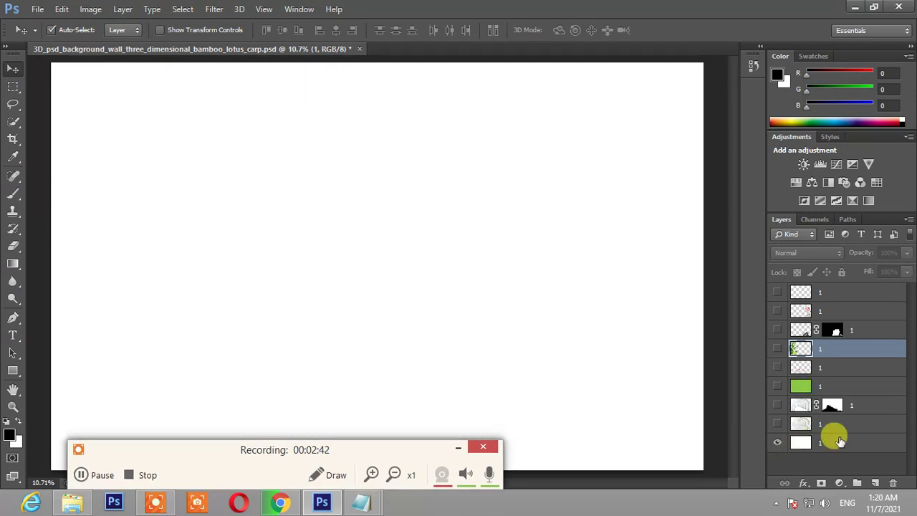
Show the tunnel-and-water layer and the masked tunnel layer above it, toggling the masked one to compare its effect
{"action": "left_click", "coordinate": [777, 423]}
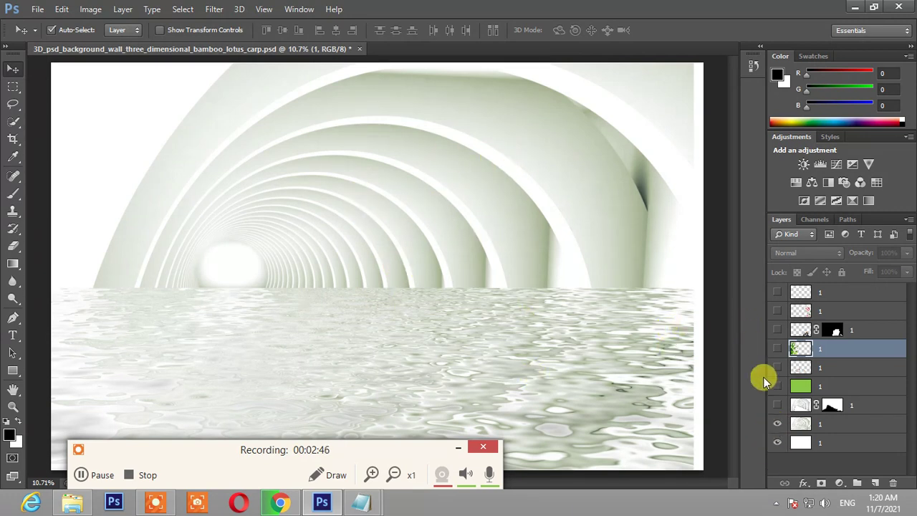
{"action": "left_click", "coordinate": [776, 405]}
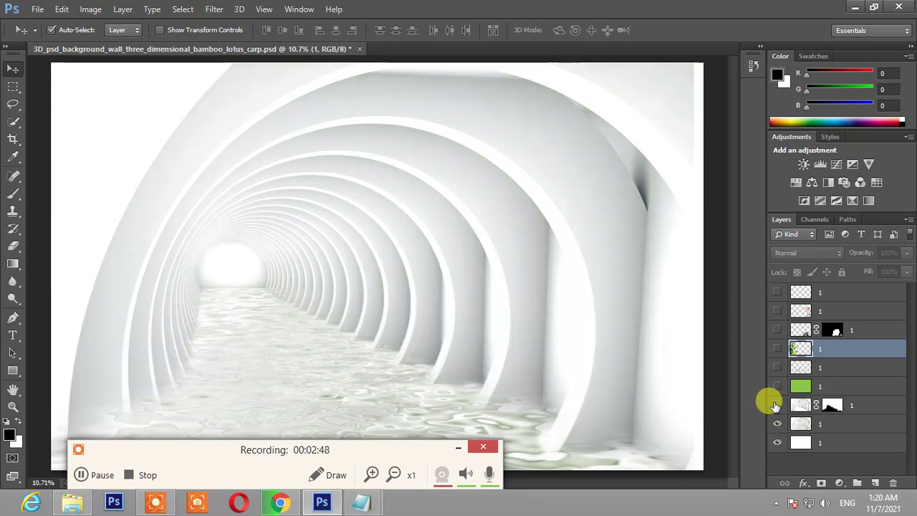
{"action": "left_click", "coordinate": [774, 406]}
{"action": "left_click", "coordinate": [775, 405]}
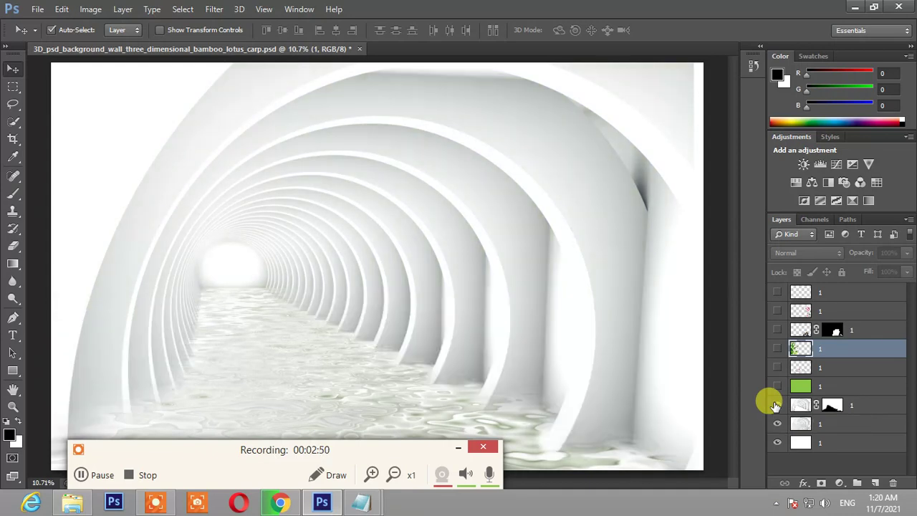
{"action": "left_click", "coordinate": [775, 405]}
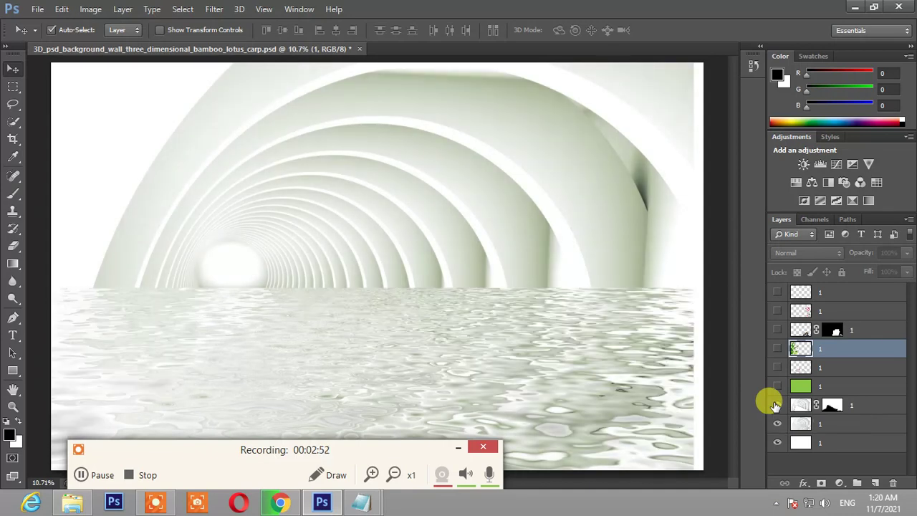
{"action": "left_click", "coordinate": [775, 406]}
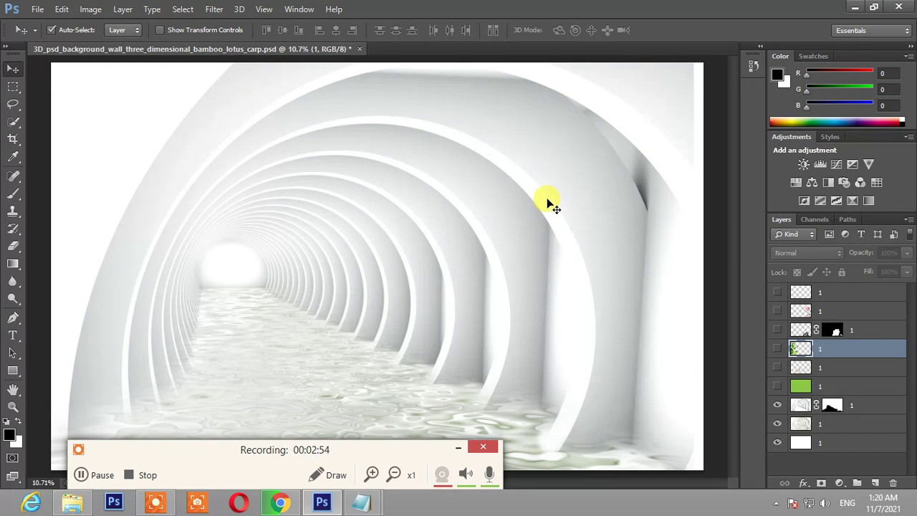
Undo a trial move of the tunnel and show the green fill layer, toggling it to compare the tint
{"action": "left_click_drag", "start_coordinate": [547, 200], "coordinate": [562, 200]}
{"action": "key", "text": "ctrl+z"}
{"action": "left_click", "coordinate": [776, 387]}
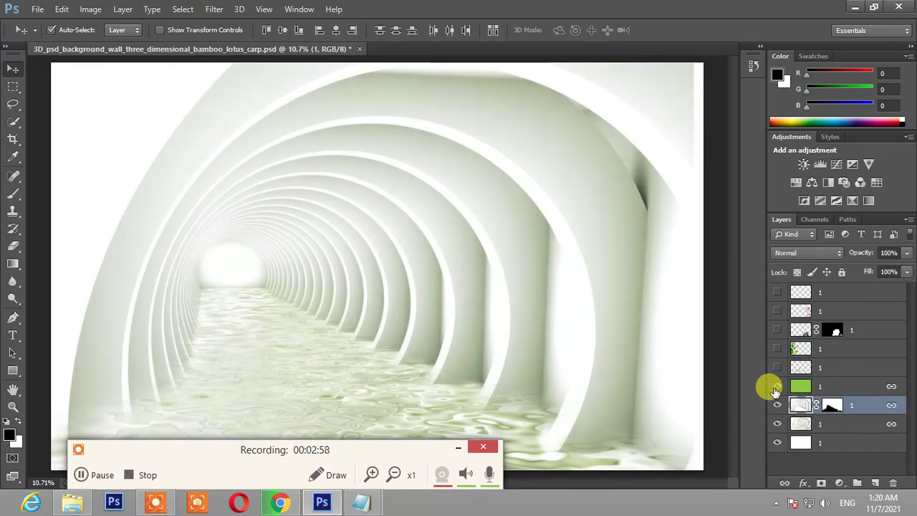
{"action": "left_click", "coordinate": [776, 388]}
{"action": "left_click", "coordinate": [776, 387]}
Show the koi fish, bamboo, stone fountain, lotus flower and swan layers, and select the swan layer
{"action": "left_click", "coordinate": [777, 367]}
{"action": "left_click", "coordinate": [778, 368]}
{"action": "left_click", "coordinate": [777, 368]}
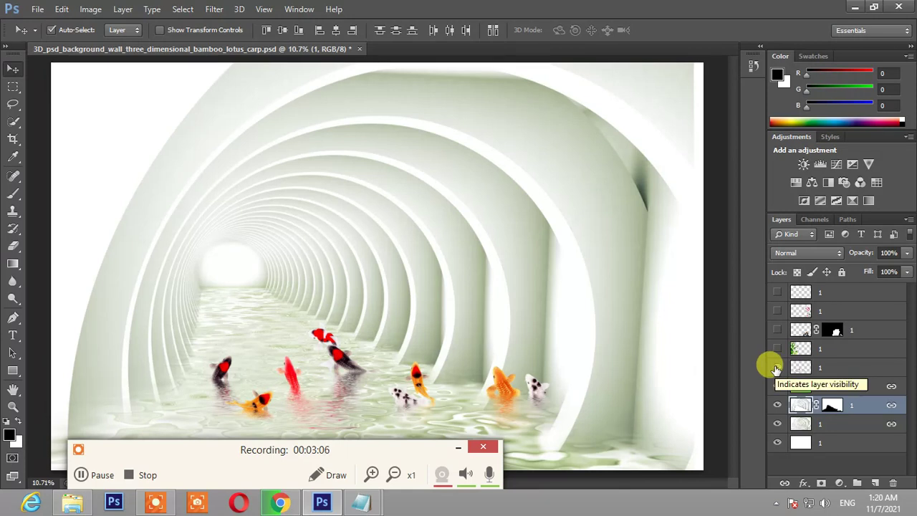
{"action": "left_click", "coordinate": [777, 348]}
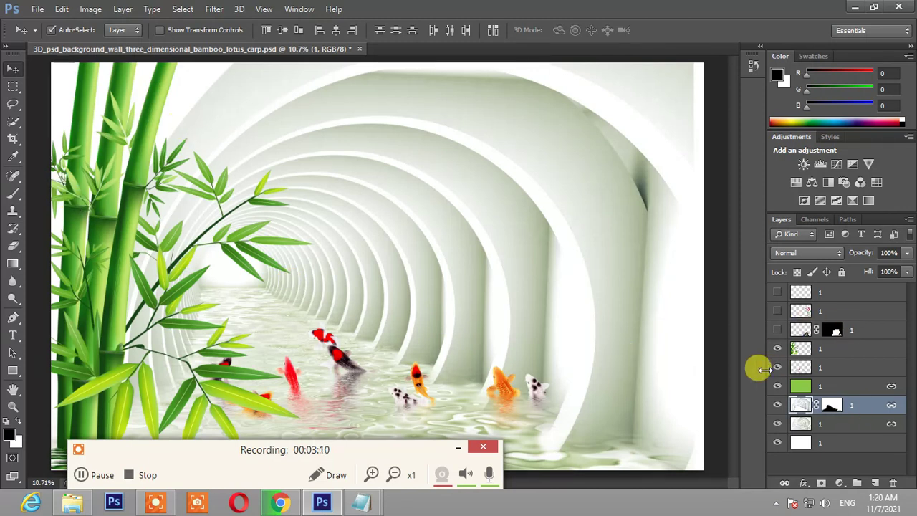
{"action": "left_click", "coordinate": [777, 329]}
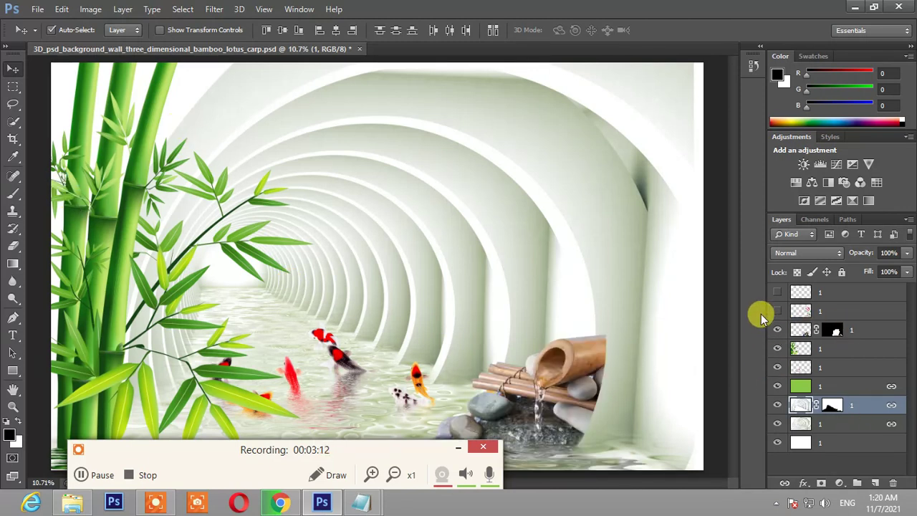
{"action": "left_click", "coordinate": [778, 310]}
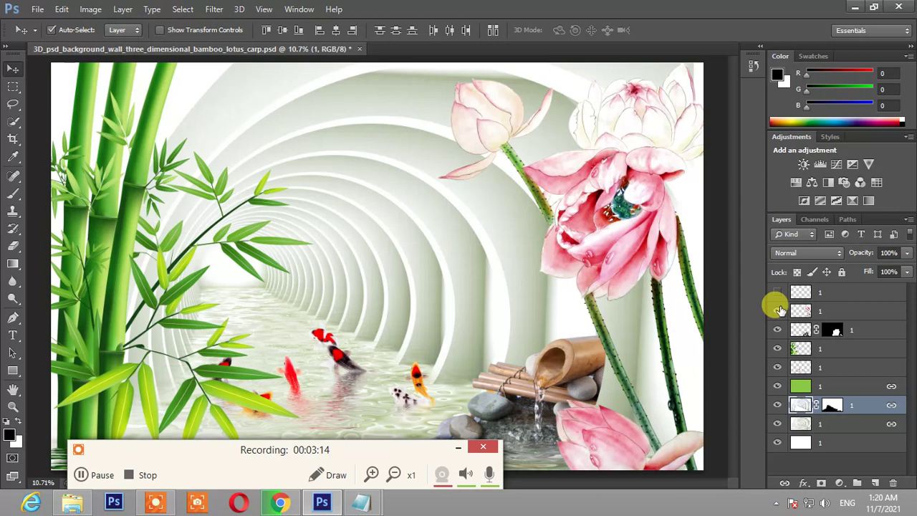
{"action": "left_click", "coordinate": [778, 292]}
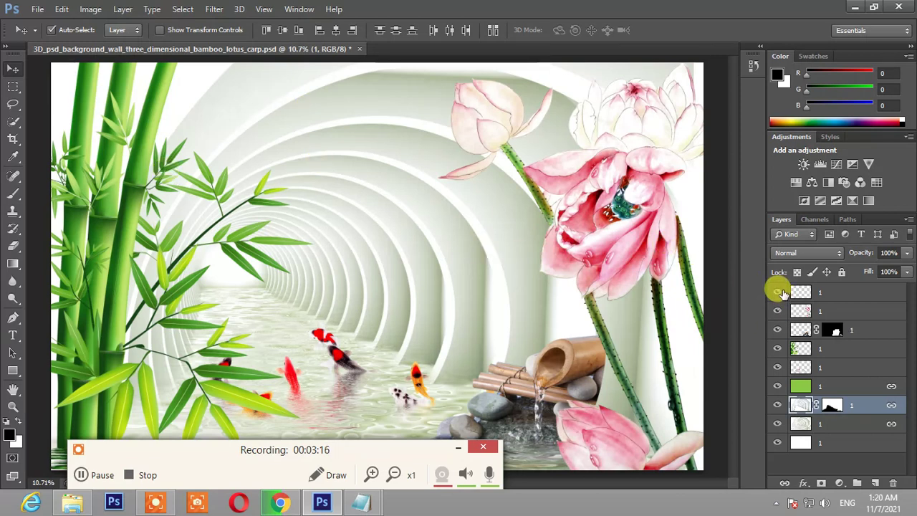
{"action": "left_click_drag", "start_coordinate": [382, 424], "coordinate": [379, 389]}
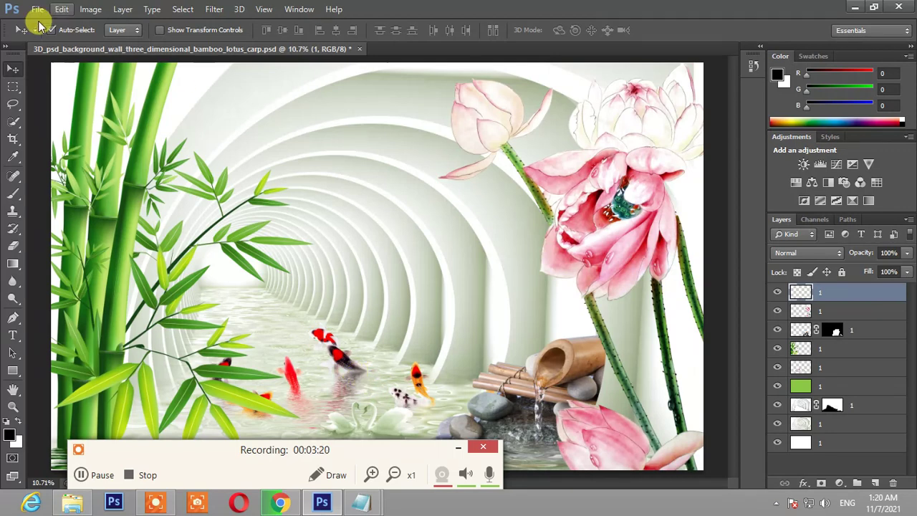
Open 3D_psd_background_wall_calla.psd from the 3d_psd_background_wall_calla folder
{"action": "key", "text": "alt+f"}
{"action": "key", "text": "o"}
{"action": "left_click", "coordinate": [236, 176]}
{"action": "key", "text": "BackSpace"}
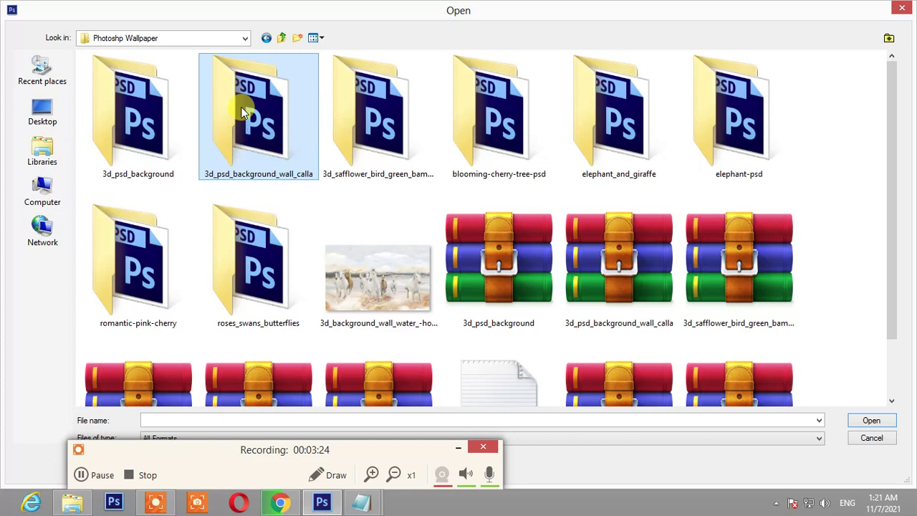
{"action": "double_click", "coordinate": [241, 107]}
{"action": "double_click", "coordinate": [157, 76]}
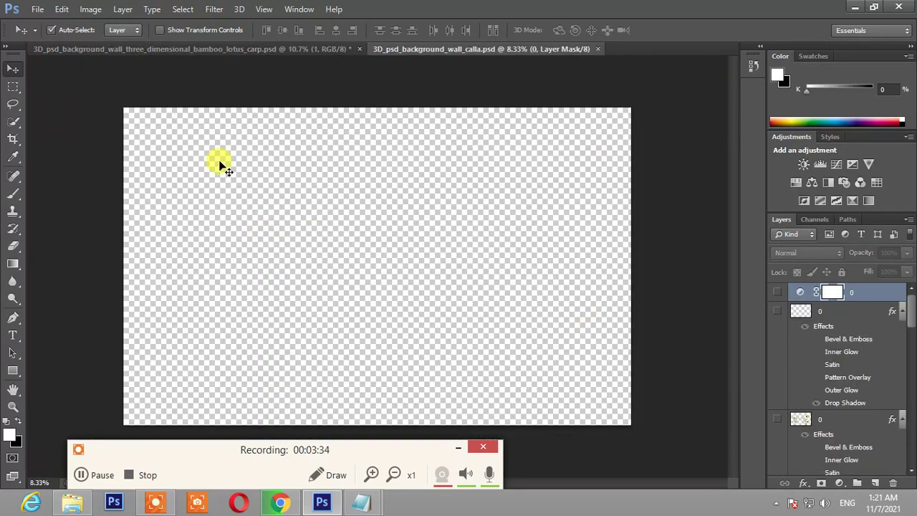
Show the bottom layers of the calla wallpaper: white background, grey floral pattern and the small frame at the right of the design
{"action": "scroll", "coordinate": [856, 403], "scroll_direction": "down", "scroll_amount": 3}
{"action": "scroll", "coordinate": [854, 401], "scroll_direction": "down", "scroll_amount": 2}
{"action": "left_click_drag", "start_coordinate": [911, 334], "coordinate": [913, 481]}
{"action": "left_click", "coordinate": [778, 466]}
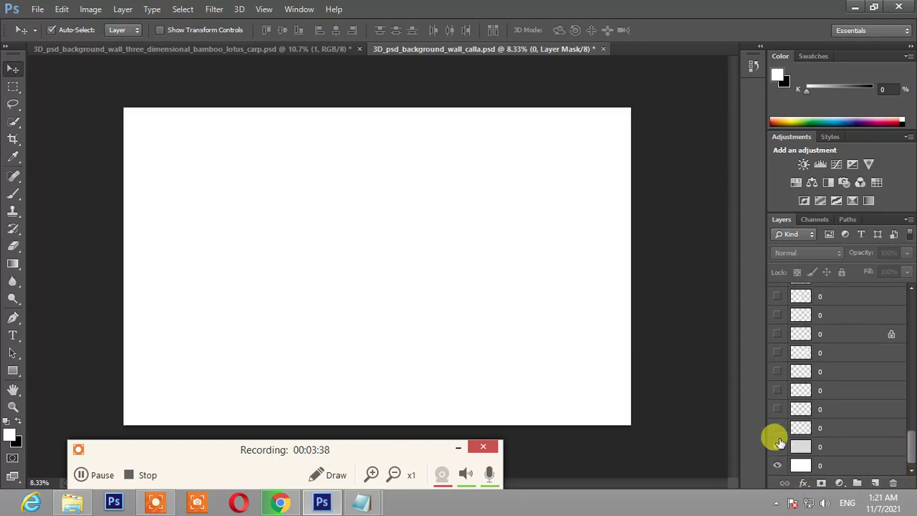
{"action": "left_click", "coordinate": [777, 446]}
{"action": "left_click", "coordinate": [777, 428]}
{"action": "left_click", "coordinate": [777, 410]}
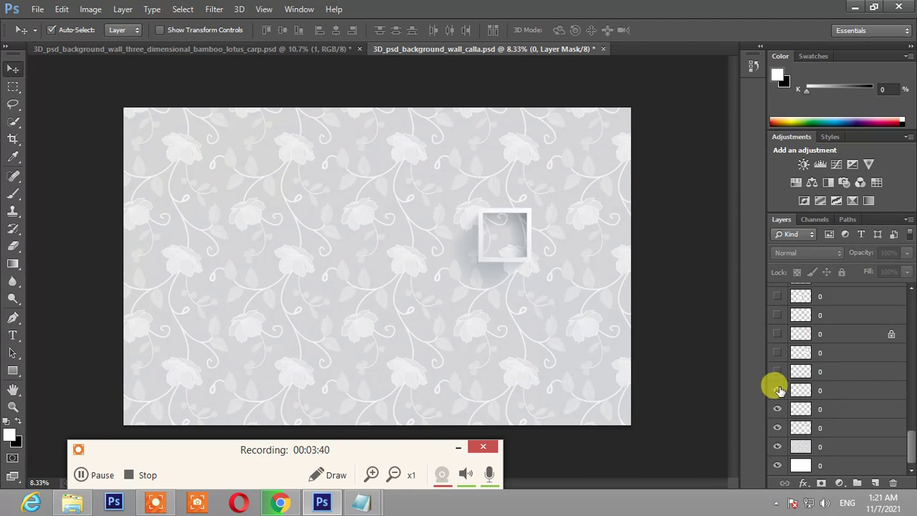
Show the layers of the upper-right white frame, the large pink frame and the shadow of the central frame
{"action": "left_click", "coordinate": [777, 390]}
{"action": "left_click", "coordinate": [777, 371]}
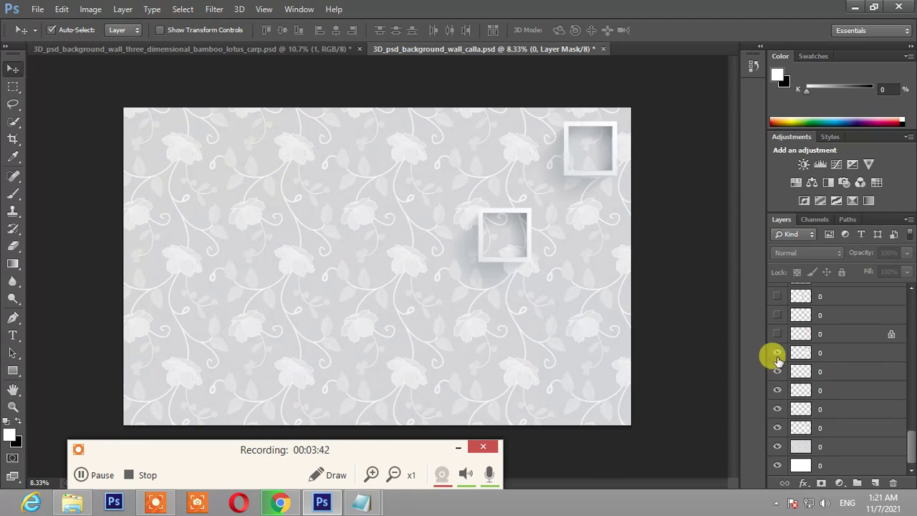
{"action": "left_click", "coordinate": [777, 353]}
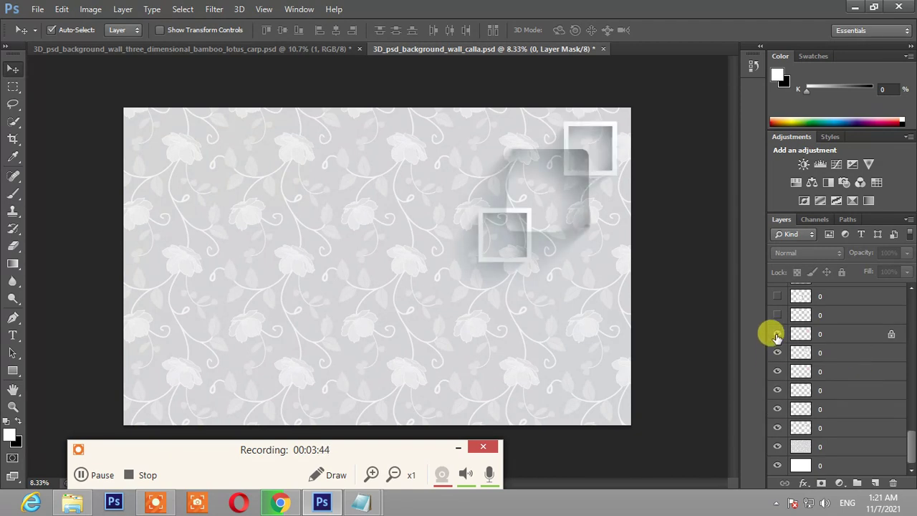
{"action": "left_click", "coordinate": [778, 334]}
{"action": "left_click", "coordinate": [776, 314]}
{"action": "left_click", "coordinate": [777, 297]}
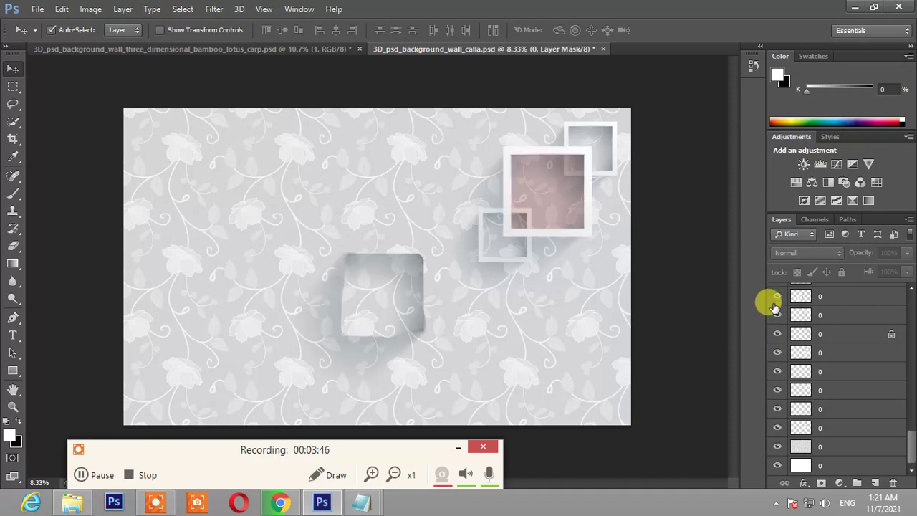
Show the remaining blue central frame layers, the lower-left white frame and the green panel beside it
{"action": "scroll", "coordinate": [787, 341], "scroll_direction": "up", "scroll_amount": 1}
{"action": "left_click", "coordinate": [778, 334]}
{"action": "left_click", "coordinate": [778, 315]}
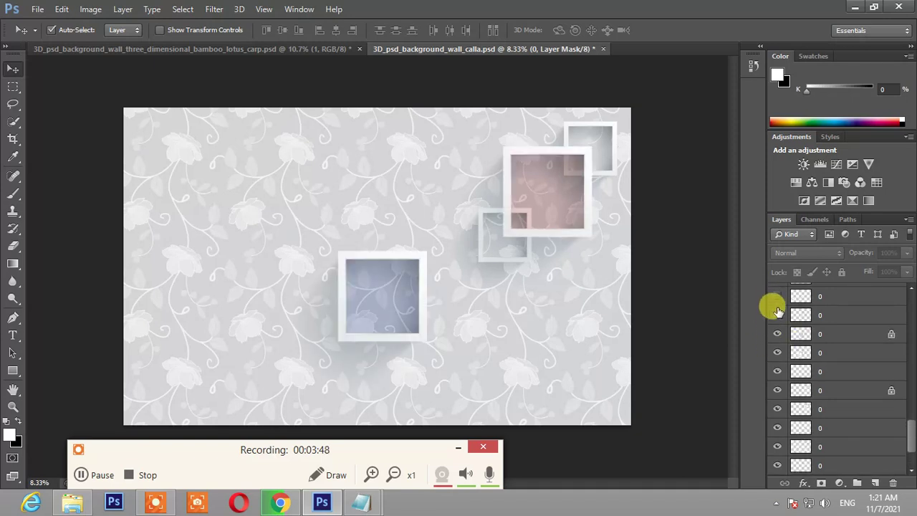
{"action": "left_click", "coordinate": [777, 296]}
{"action": "scroll", "coordinate": [777, 298], "scroll_direction": "up", "scroll_amount": 1}
{"action": "left_click", "coordinate": [777, 334]}
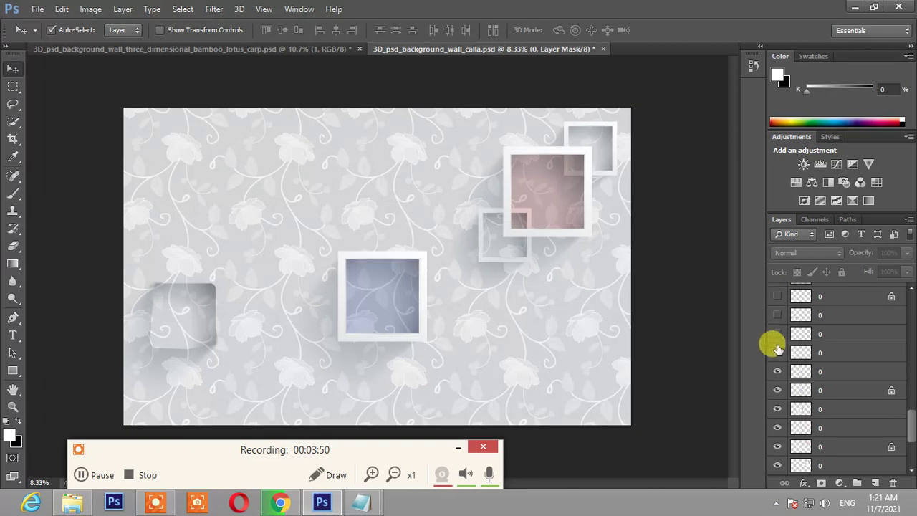
{"action": "left_click", "coordinate": [778, 315]}
{"action": "left_click", "coordinate": [777, 296]}
Show the green panel's frame, the white frame at the top centre, the small brown frame and the upper-left frame's shadow
{"action": "scroll", "coordinate": [788, 365], "scroll_direction": "up", "scroll_amount": 1}
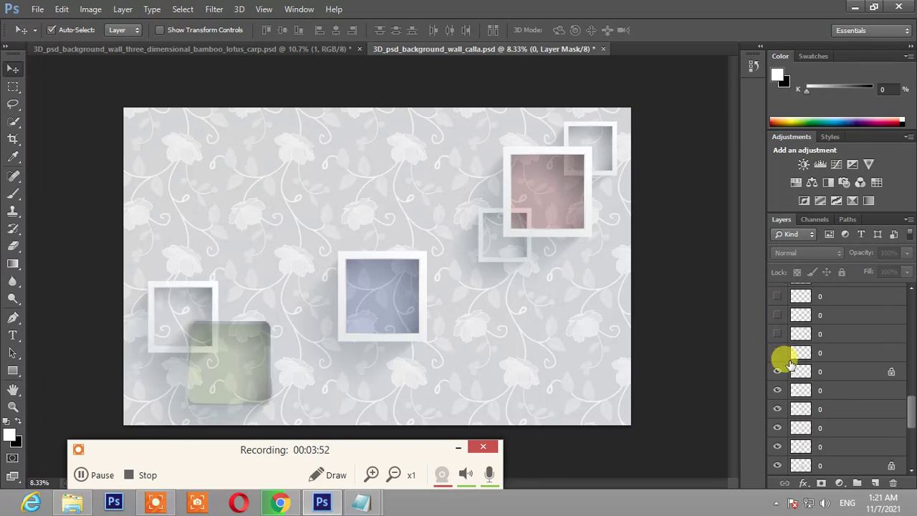
{"action": "left_click", "coordinate": [777, 352]}
{"action": "left_click", "coordinate": [778, 334]}
{"action": "left_click", "coordinate": [778, 315]}
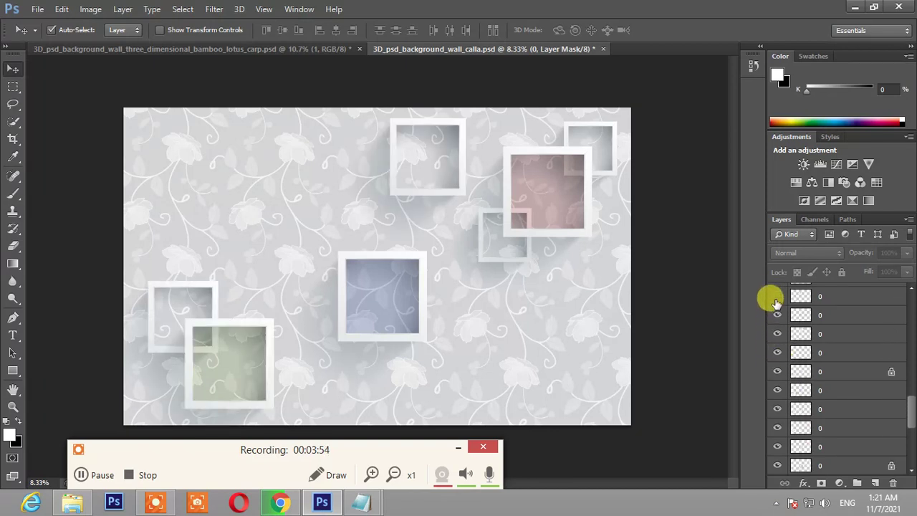
{"action": "left_click", "coordinate": [777, 296]}
{"action": "scroll", "coordinate": [778, 323], "scroll_direction": "up", "scroll_amount": 1}
{"action": "left_click", "coordinate": [777, 334]}
{"action": "left_click", "coordinate": [776, 315]}
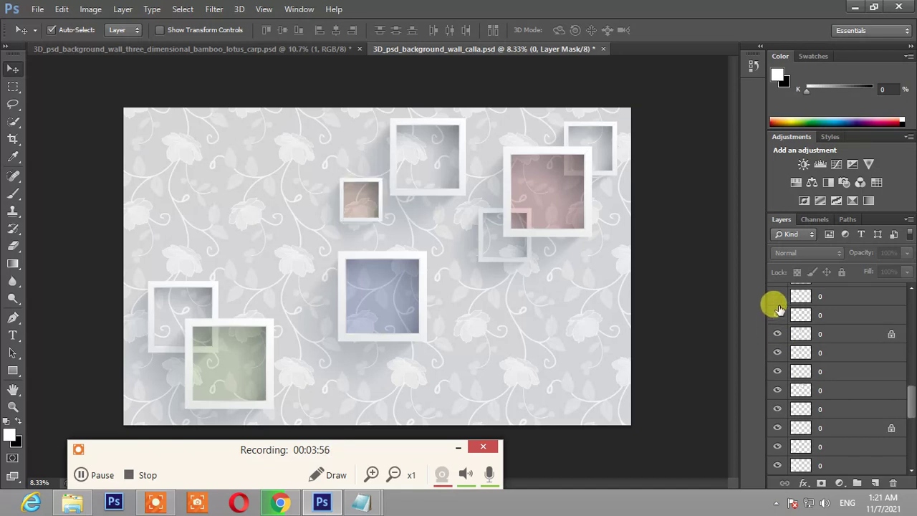
{"action": "left_click", "coordinate": [777, 296]}
Show the layers of the upper-left white frame and the teal frame overlapping the blue one
{"action": "scroll", "coordinate": [802, 384], "scroll_direction": "up", "scroll_amount": 1}
{"action": "scroll", "coordinate": [801, 382], "scroll_direction": "up", "scroll_amount": 1}
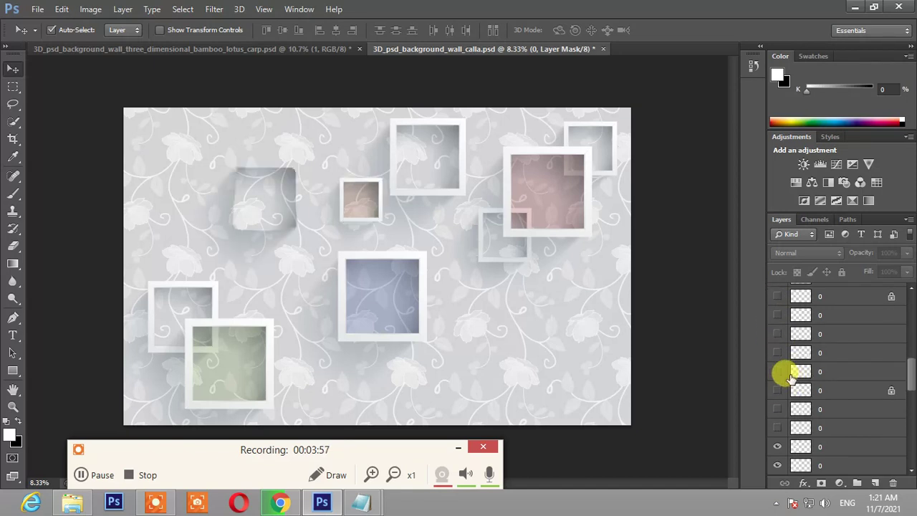
{"action": "left_click", "coordinate": [778, 427]}
{"action": "left_click", "coordinate": [778, 409]}
{"action": "left_click", "coordinate": [778, 391]}
{"action": "left_click", "coordinate": [777, 390]}
{"action": "left_click", "coordinate": [777, 371]}
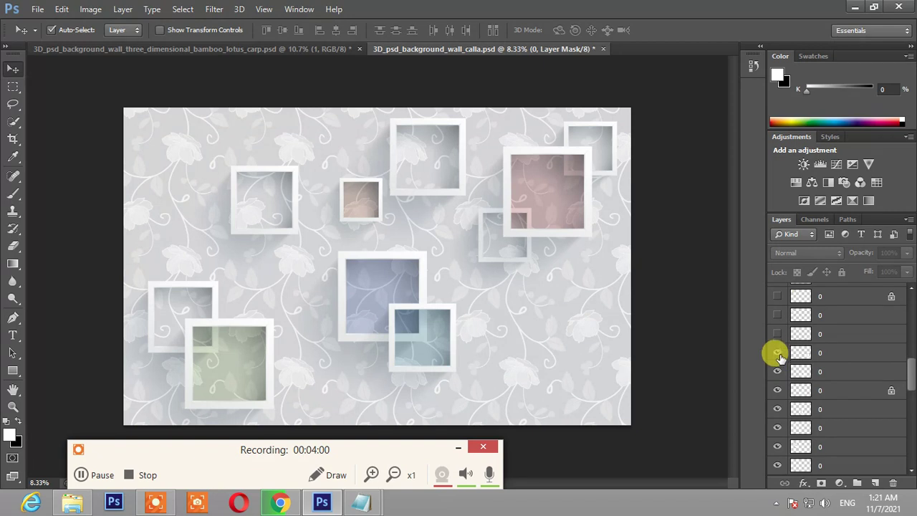
Show the layers of the lower-right white frame and the orange frame in the design's upper-left corner
{"action": "left_click", "coordinate": [777, 353]}
{"action": "left_click", "coordinate": [778, 334]}
{"action": "left_click", "coordinate": [777, 315]}
{"action": "left_click", "coordinate": [777, 296]}
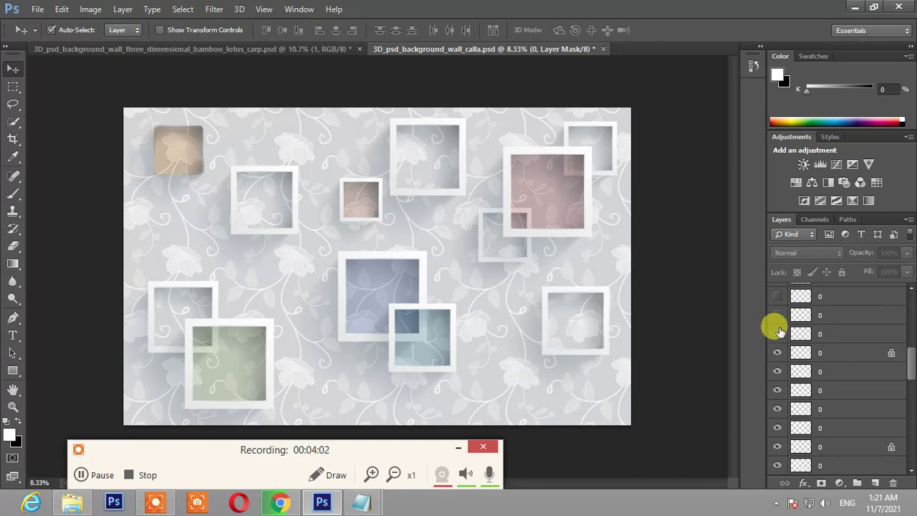
{"action": "scroll", "coordinate": [774, 326], "scroll_direction": "up", "scroll_amount": 2}
{"action": "left_click", "coordinate": [777, 446]}
{"action": "left_click", "coordinate": [777, 428]}
Show the layers of the small overlapping white frame on the left and the yellow frame at the lower right
{"action": "left_click", "coordinate": [778, 408]}
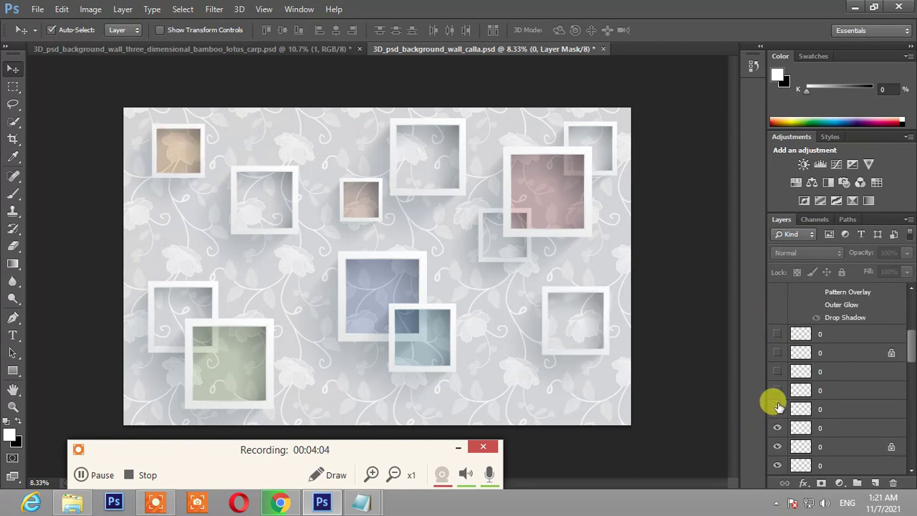
{"action": "left_click", "coordinate": [777, 390]}
{"action": "left_click", "coordinate": [777, 371]}
{"action": "left_click", "coordinate": [777, 334]}
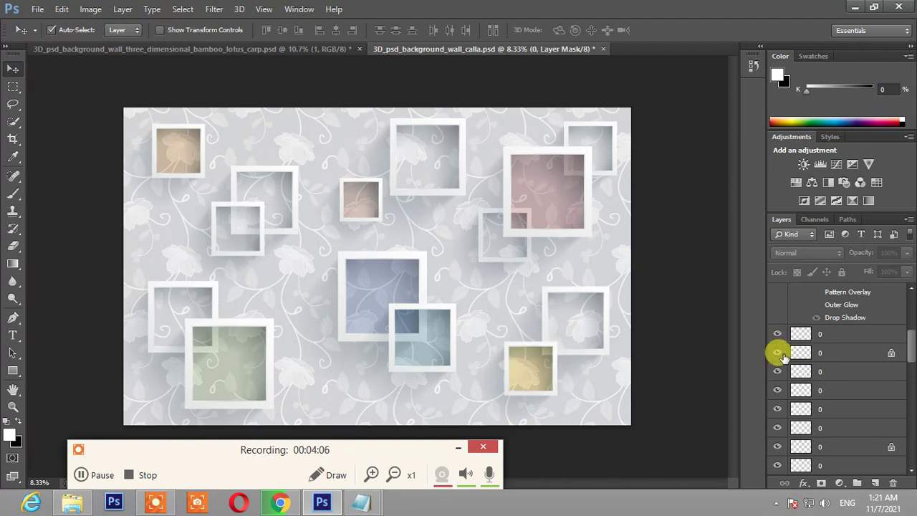
Show the calla lily flowers layer above the frames
{"action": "scroll", "coordinate": [773, 351], "scroll_direction": "up", "scroll_amount": 2}
{"action": "left_click", "coordinate": [775, 301]}
{"action": "scroll", "coordinate": [777, 319], "scroll_direction": "up", "scroll_amount": 3}
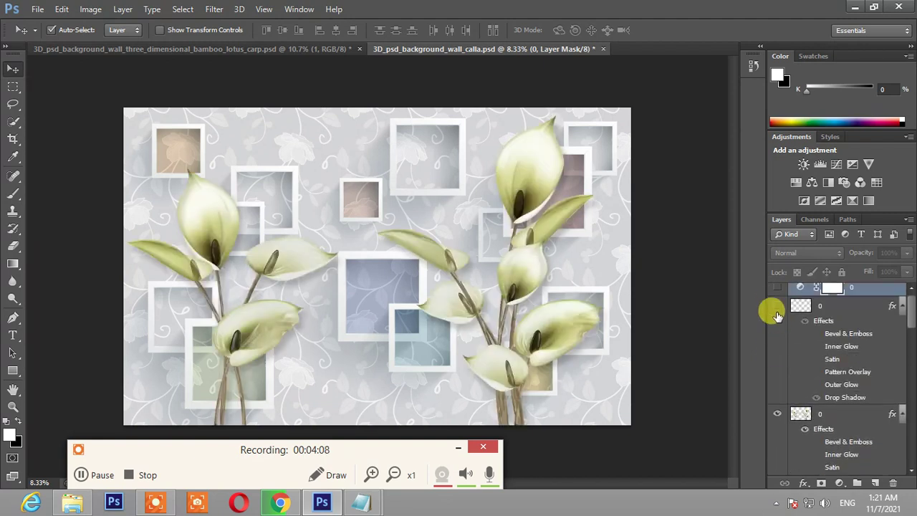
Show the butterflies layer and the colour adjustment layer at the top of the calla design
{"action": "left_click", "coordinate": [777, 306]}
{"action": "left_click", "coordinate": [777, 287]}
{"action": "scroll", "coordinate": [778, 330], "scroll_direction": "up", "scroll_amount": 1}
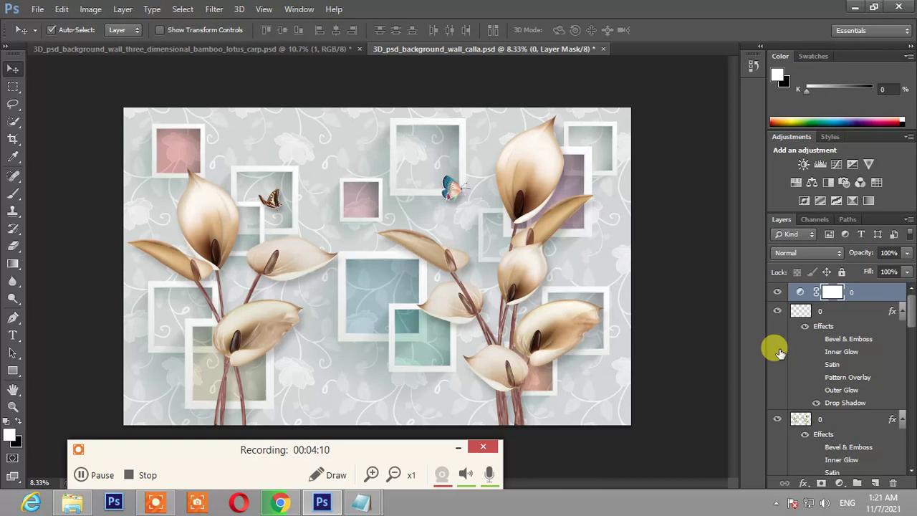
Try moving the calla lilies, the left butterfly and the patterned background, undoing each move
{"action": "left_click_drag", "start_coordinate": [532, 158], "coordinate": [554, 173]}
{"action": "key", "text": "ctrl+z"}
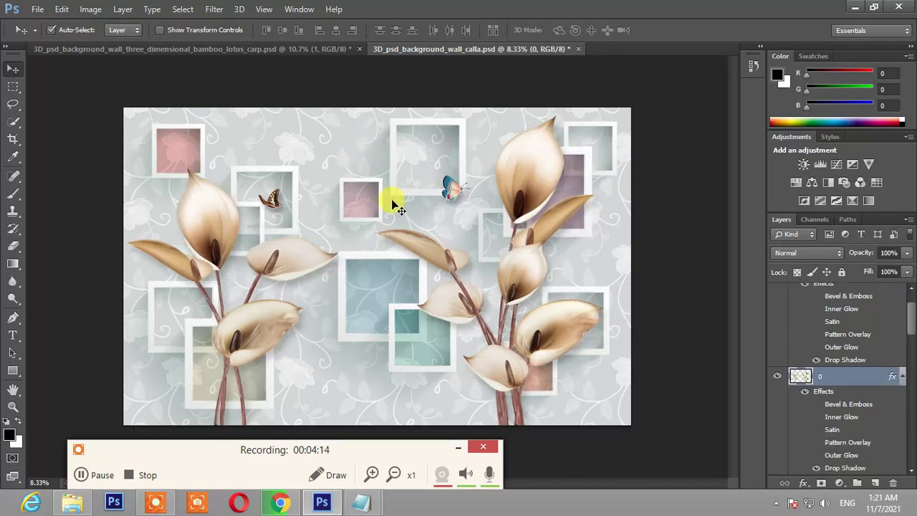
{"action": "left_click_drag", "start_coordinate": [272, 202], "coordinate": [300, 212]}
{"action": "key", "text": "ctrl+z"}
{"action": "left_click_drag", "start_coordinate": [313, 136], "coordinate": [334, 435]}
{"action": "key", "text": "ctrl+z"}
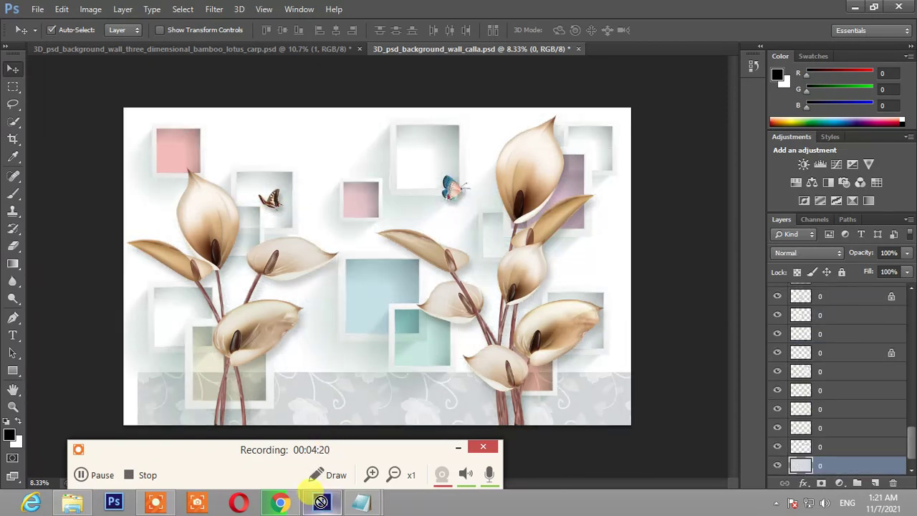
{"action": "left_click_drag", "start_coordinate": [266, 374], "coordinate": [740, 388]}
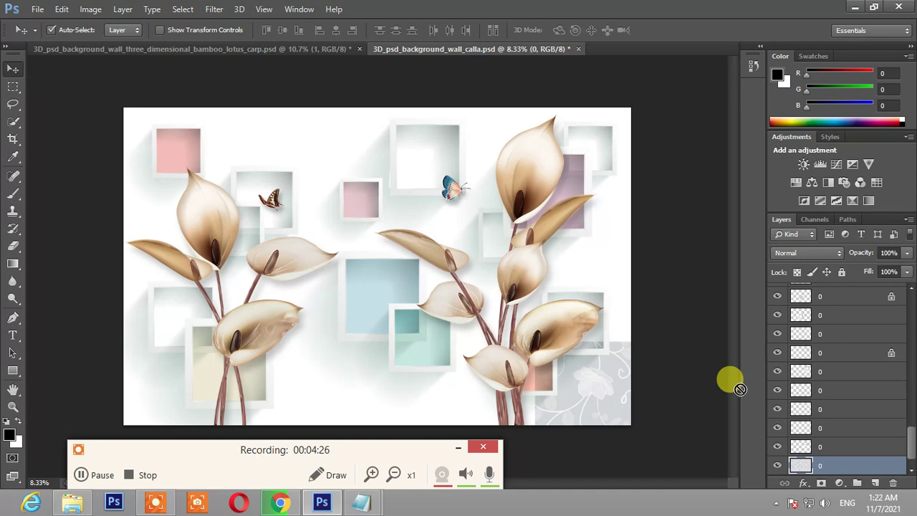
{"action": "key", "text": "ctrl+z"}
Open 3D_safflower_bird_green_bamboo from its folder in Photoshp Wallpaper
{"action": "key", "text": "alt+f"}
{"action": "left_click", "coordinate": [507, 243]}
{"action": "key", "text": "alt+f"}
{"action": "key", "text": "o"}
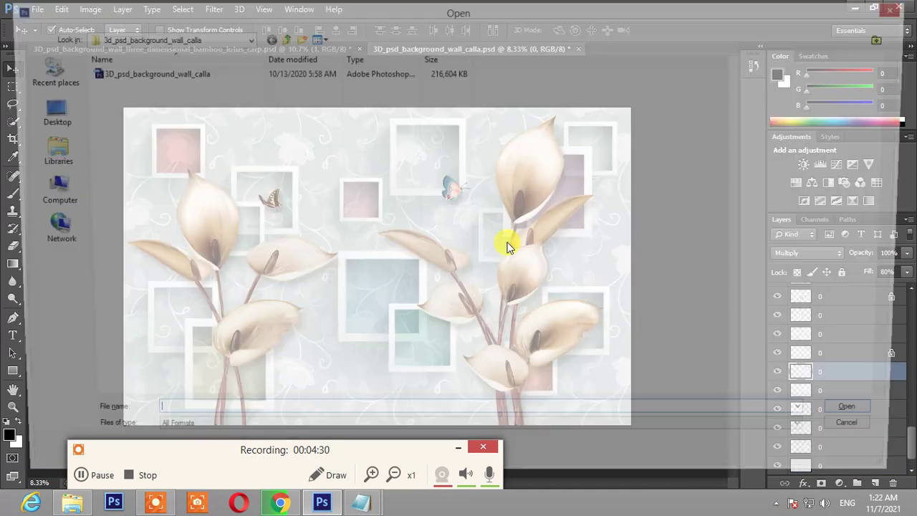
{"action": "key", "text": "BackSpace"}
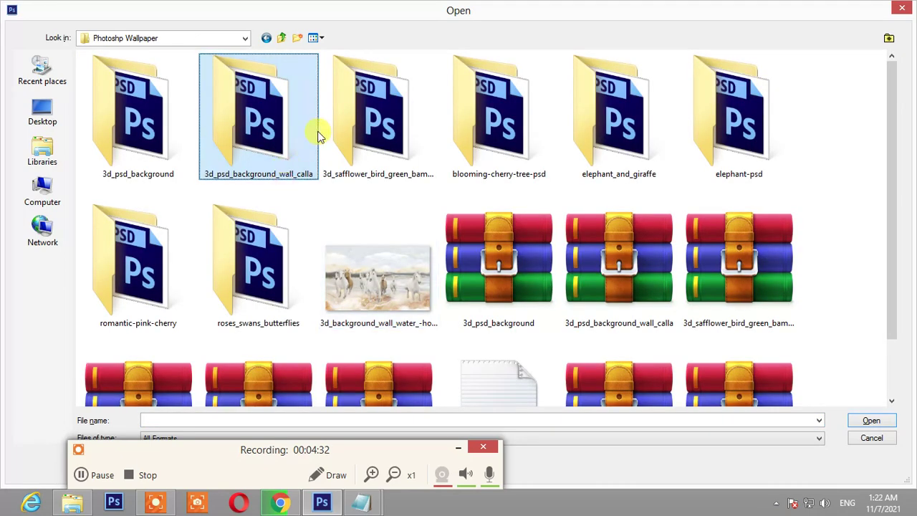
{"action": "double_click", "coordinate": [346, 122]}
{"action": "double_click", "coordinate": [123, 73]}
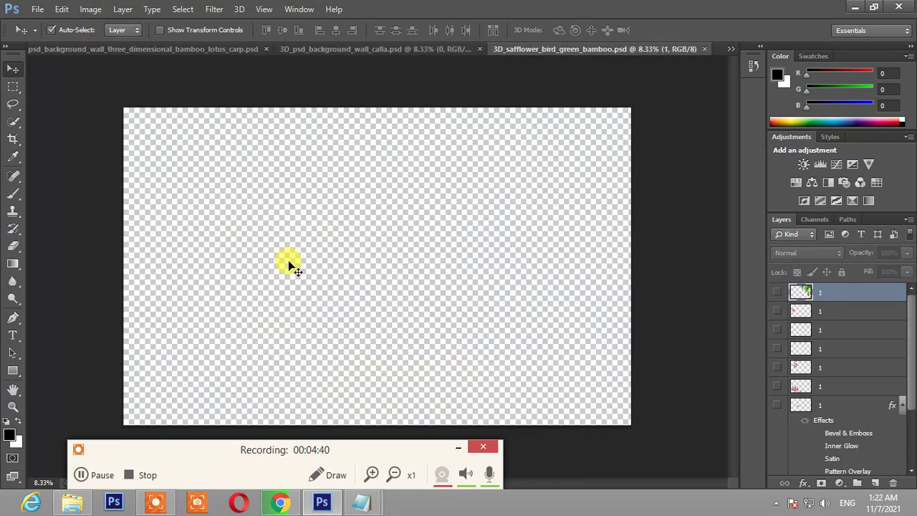
Show the light green background layer and the layers of the two hummingbirds
{"action": "key", "text": "ctrl+0"}
{"action": "scroll", "coordinate": [867, 329], "scroll_direction": "down", "scroll_amount": 5}
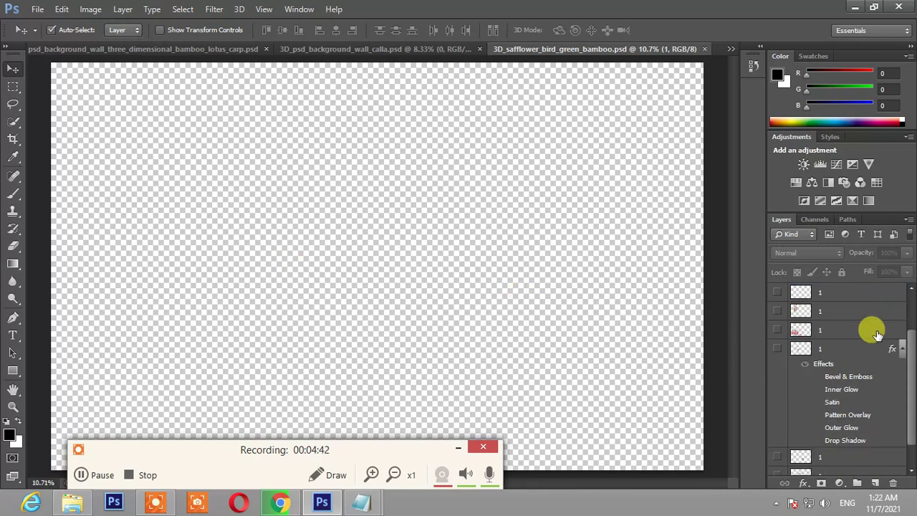
{"action": "left_click", "coordinate": [778, 465]}
{"action": "left_click", "coordinate": [777, 428]}
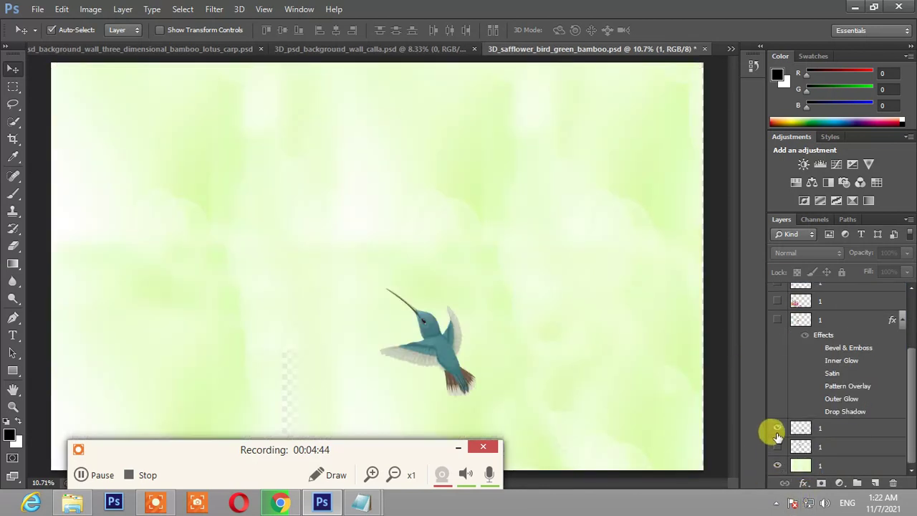
{"action": "left_click", "coordinate": [777, 447]}
Show the butterflies layer and the first two layers of pink and orange flowers
{"action": "scroll", "coordinate": [775, 443], "scroll_direction": "up", "scroll_amount": 4}
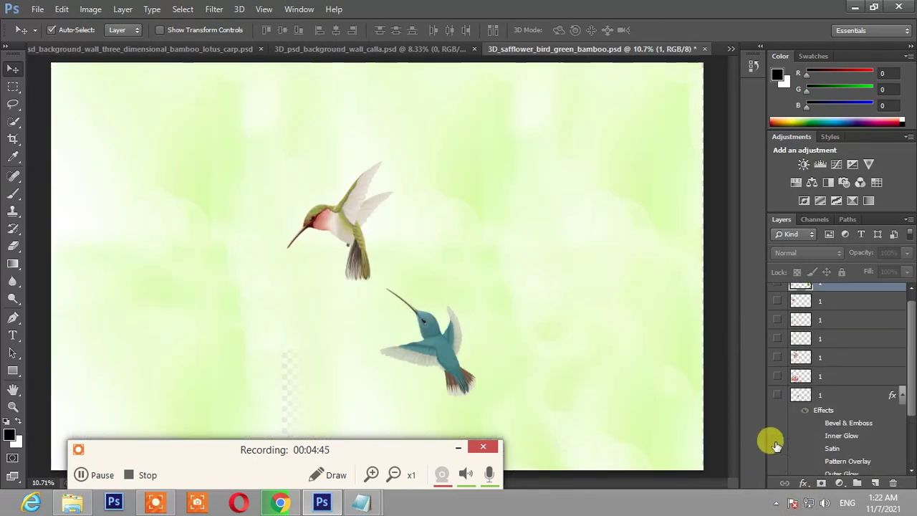
{"action": "left_click", "coordinate": [778, 395]}
{"action": "left_click", "coordinate": [777, 376]}
{"action": "left_click", "coordinate": [777, 357]}
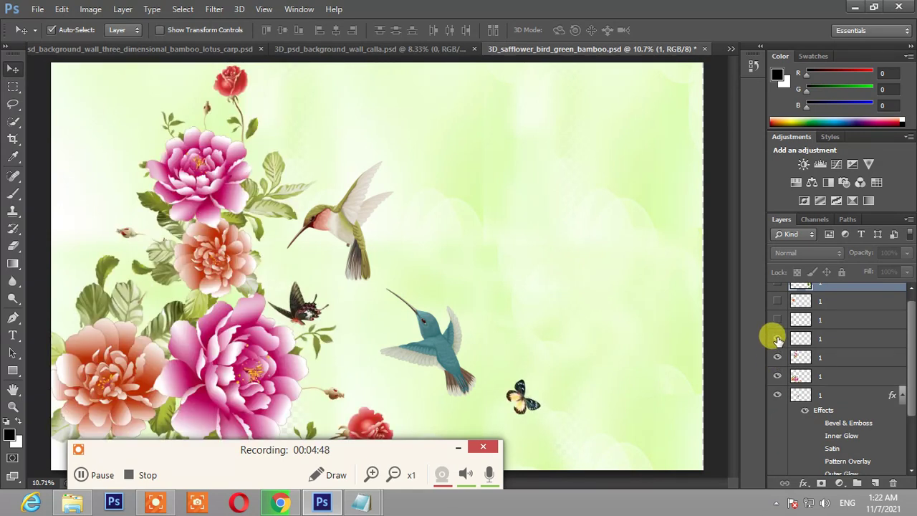
Show the remaining flower layers and the green bamboo layer at the top of the stack
{"action": "left_click", "coordinate": [777, 339]}
{"action": "left_click", "coordinate": [778, 320]}
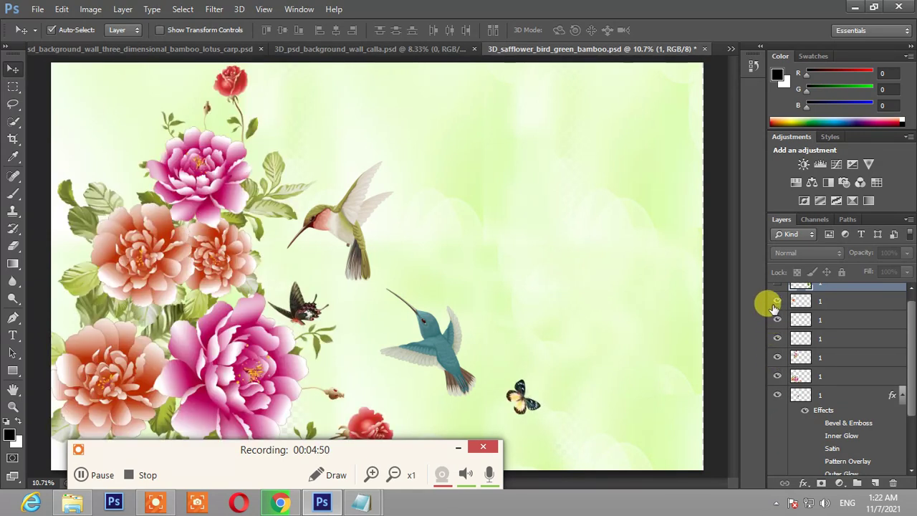
{"action": "scroll", "coordinate": [773, 315], "scroll_direction": "up", "scroll_amount": 1}
{"action": "left_click", "coordinate": [777, 291]}
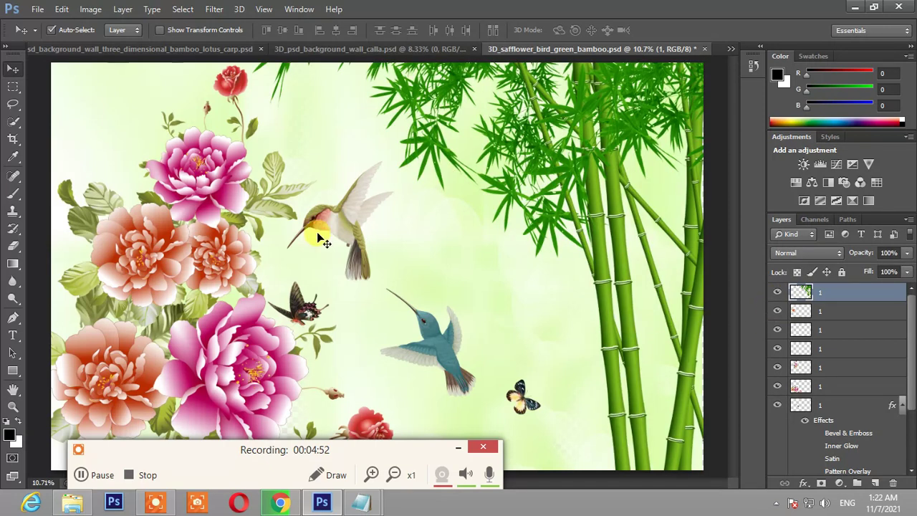
Try moving the flowers and the red-throated hummingbird in the bamboo design, undoing each move
{"action": "left_click_drag", "start_coordinate": [229, 160], "coordinate": [262, 182]}
{"action": "key", "text": "ctrl+z"}
{"action": "left_click_drag", "start_coordinate": [276, 362], "coordinate": [396, 358]}
{"action": "key", "text": "ctrl+z"}
{"action": "left_click_drag", "start_coordinate": [339, 228], "coordinate": [272, 215]}
{"action": "key", "text": "ctrl+z"}
Examine the hummingbirds and bamboo in the design close up
{"action": "key", "text": "z"}
{"action": "left_click", "coordinate": [384, 29]}
{"action": "left_click_drag", "start_coordinate": [529, 129], "coordinate": [567, 187]}
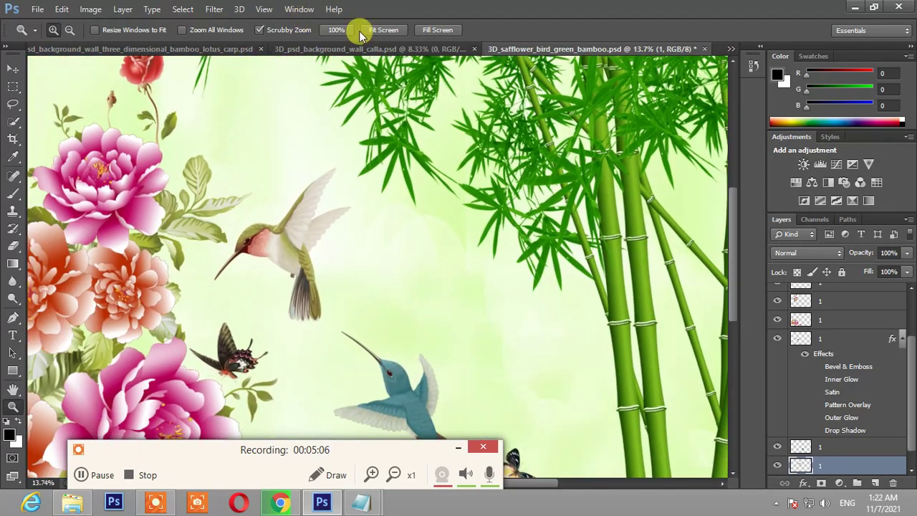
{"action": "left_click", "coordinate": [379, 29]}
Open Blooming cherry tree from the blooming-cherry-tree-psd folder
{"action": "key", "text": "alt+f"}
{"action": "key", "text": "o"}
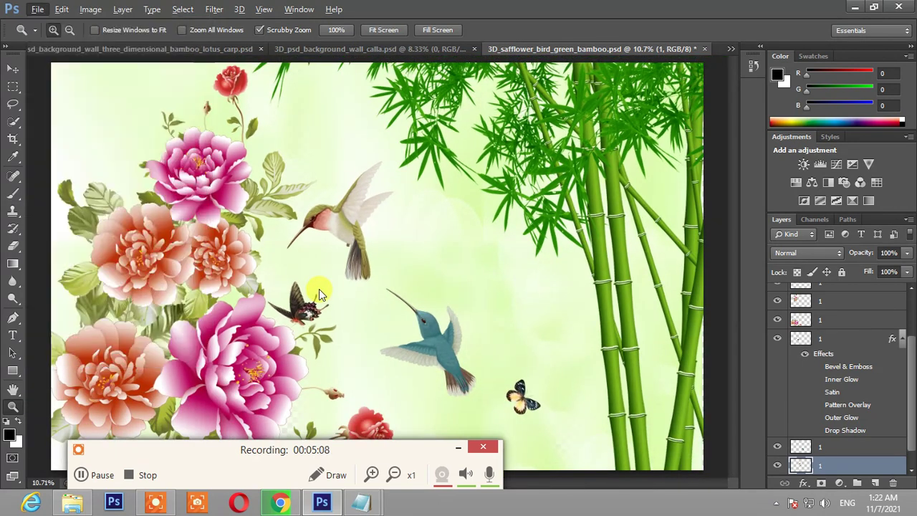
{"action": "left_click", "coordinate": [310, 289]}
{"action": "key", "text": "BackSpace"}
{"action": "double_click", "coordinate": [475, 131]}
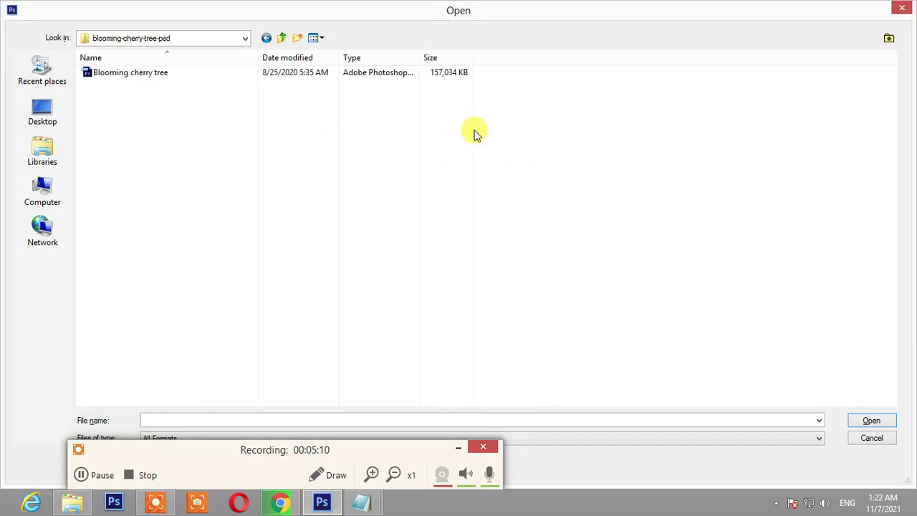
{"action": "double_click", "coordinate": [149, 74]}
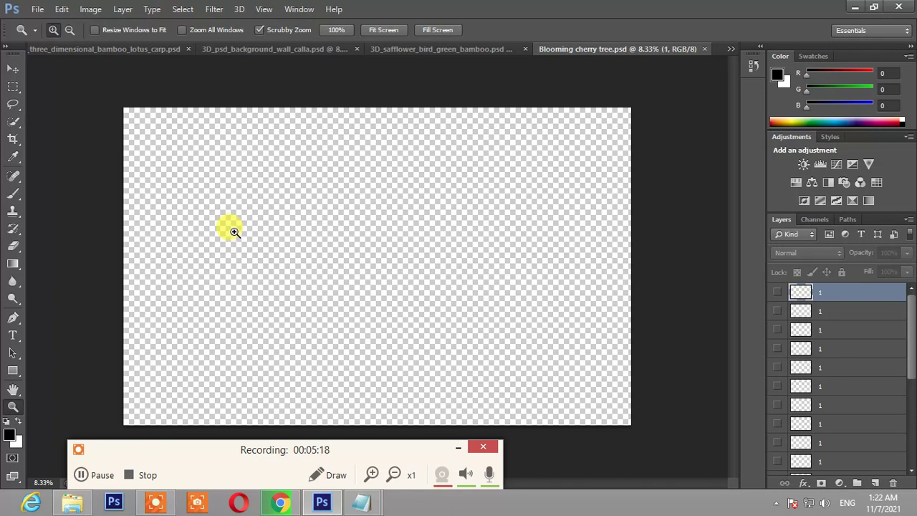
Show the cherry tree background layer and the run of bird and petal layers directly above it
{"action": "left_click", "coordinate": [13, 69]}
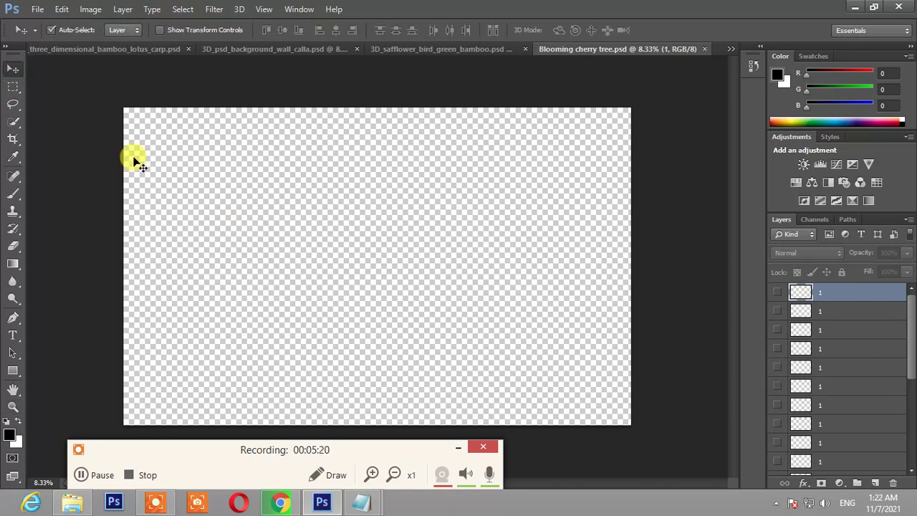
{"action": "scroll", "coordinate": [840, 387], "scroll_direction": "down", "scroll_amount": 2}
{"action": "scroll", "coordinate": [845, 391], "scroll_direction": "down", "scroll_amount": 3}
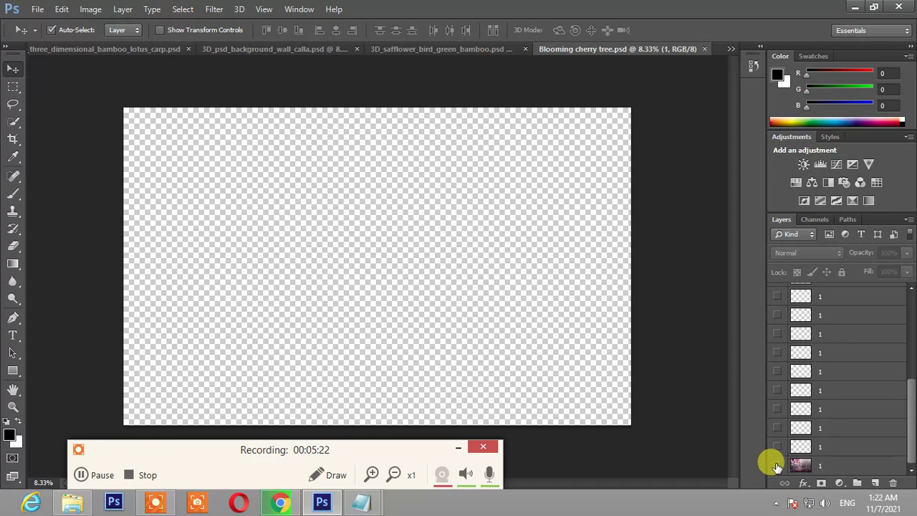
{"action": "left_click", "coordinate": [777, 465]}
{"action": "left_click", "coordinate": [777, 446]}
{"action": "left_click_drag", "start_coordinate": [779, 430], "coordinate": [771, 293]}
Show the remaining upper layers with the falling petals and the white bird nearest the tree
{"action": "scroll", "coordinate": [799, 366], "scroll_direction": "up", "scroll_amount": 3}
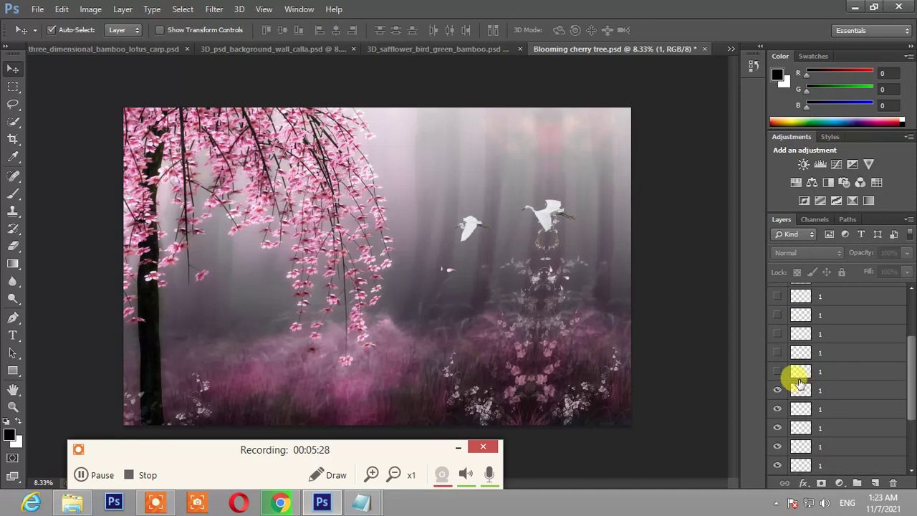
{"action": "left_click", "coordinate": [777, 353]}
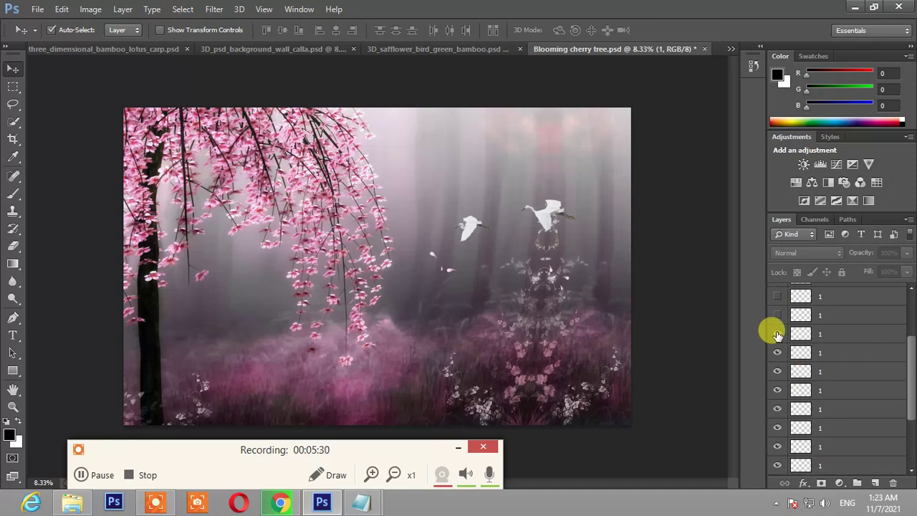
{"action": "left_click", "coordinate": [778, 314]}
{"action": "left_click", "coordinate": [776, 296]}
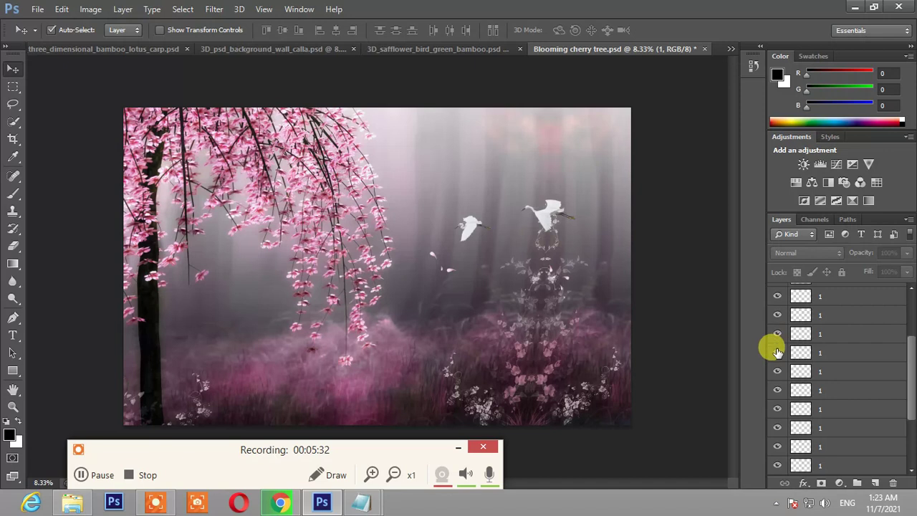
{"action": "scroll", "coordinate": [777, 352], "scroll_direction": "up", "scroll_amount": 1}
{"action": "scroll", "coordinate": [777, 351], "scroll_direction": "up", "scroll_amount": 2}
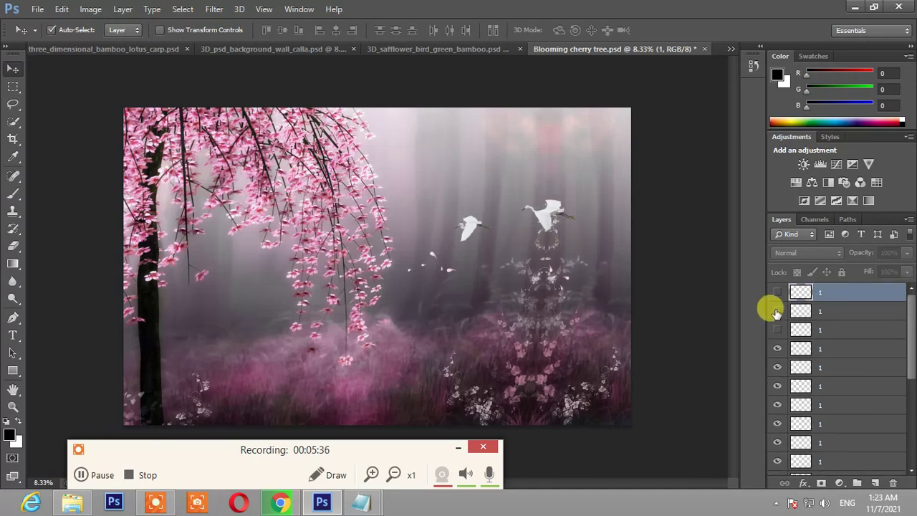
{"action": "left_click_drag", "start_coordinate": [770, 293], "coordinate": [779, 322]}
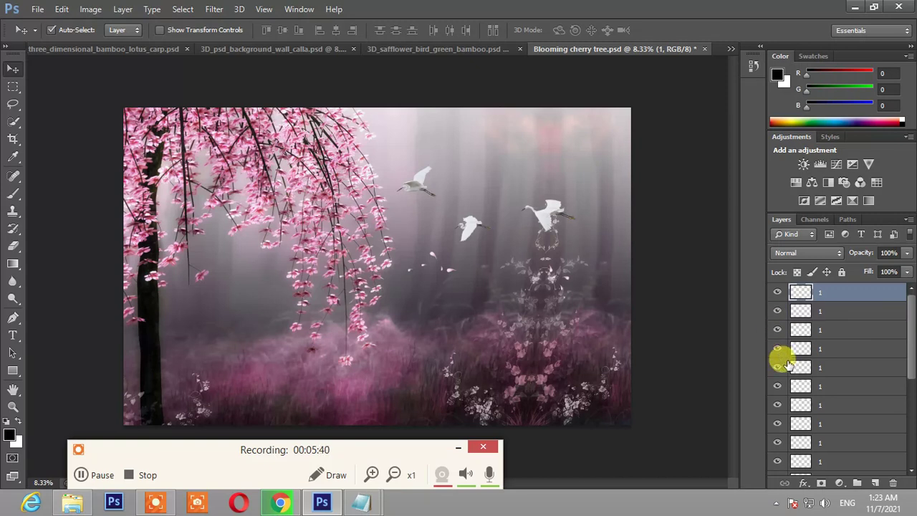
Hide the cherry tree background layer and show it again to compare it with the separate elements
{"action": "scroll", "coordinate": [785, 364], "scroll_direction": "down", "scroll_amount": 5}
{"action": "left_click", "coordinate": [778, 467]}
{"action": "left_click", "coordinate": [778, 468]}
{"action": "left_click", "coordinate": [778, 467]}
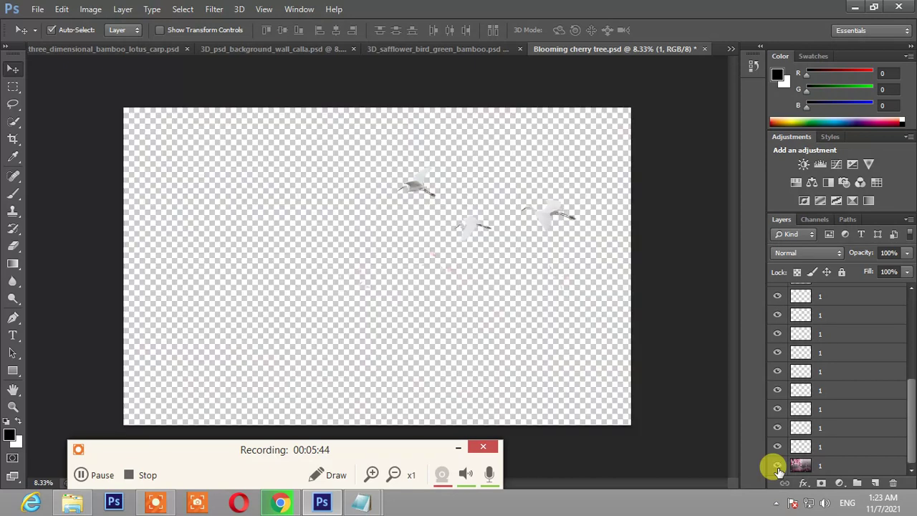
{"action": "left_click", "coordinate": [778, 467]}
Try moving the rightmost white bird and the cherry tree background, undoing the moves
{"action": "mouse_move", "coordinate": [543, 215]}
{"action": "left_mouse_down"}
{"action": "mouse_move", "coordinate": [561, 228]}
{"action": "mouse_move", "coordinate": [552, 225]}
{"action": "left_mouse_up"}
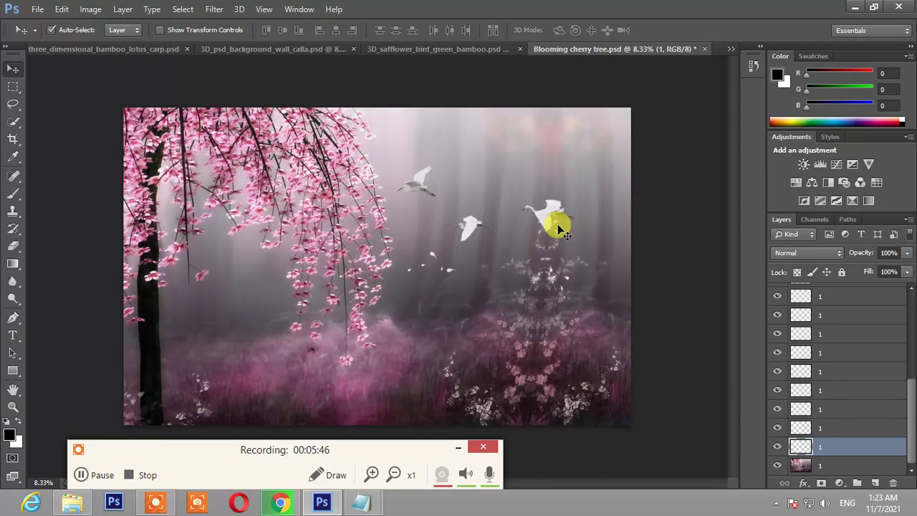
{"action": "left_click", "coordinate": [522, 358]}
{"action": "left_click_drag", "start_coordinate": [522, 356], "coordinate": [526, 357]}
{"action": "key", "text": "ctrl+z"}
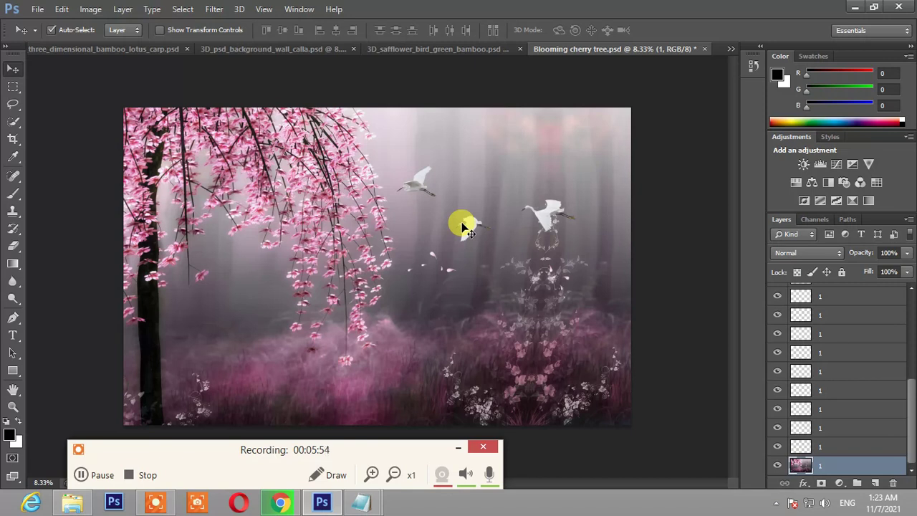
Open elephant_and_giraffe from its folder in Photoshp Wallpaper
{"action": "left_click_drag", "start_coordinate": [370, 449], "coordinate": [337, 446]}
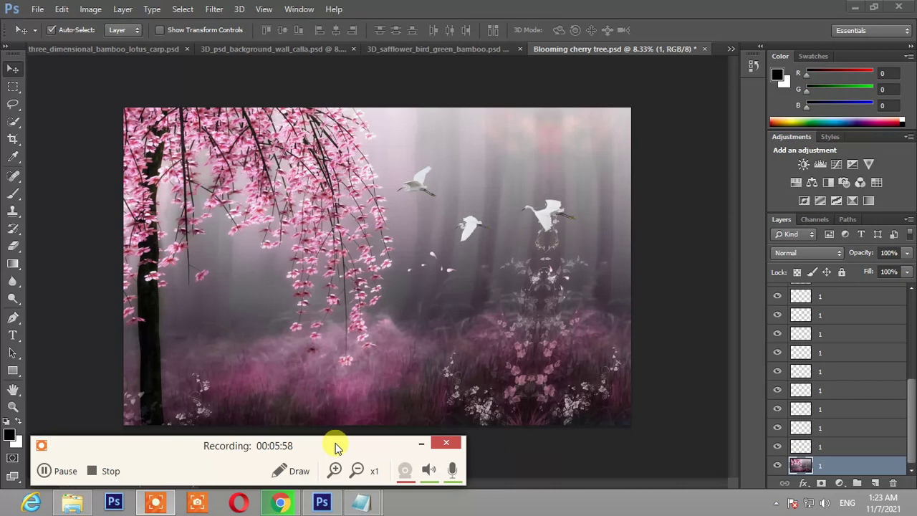
{"action": "key", "text": "alt+f"}
{"action": "key", "text": "Escape"}
{"action": "key", "text": "Return"}
{"action": "key", "text": "o"}
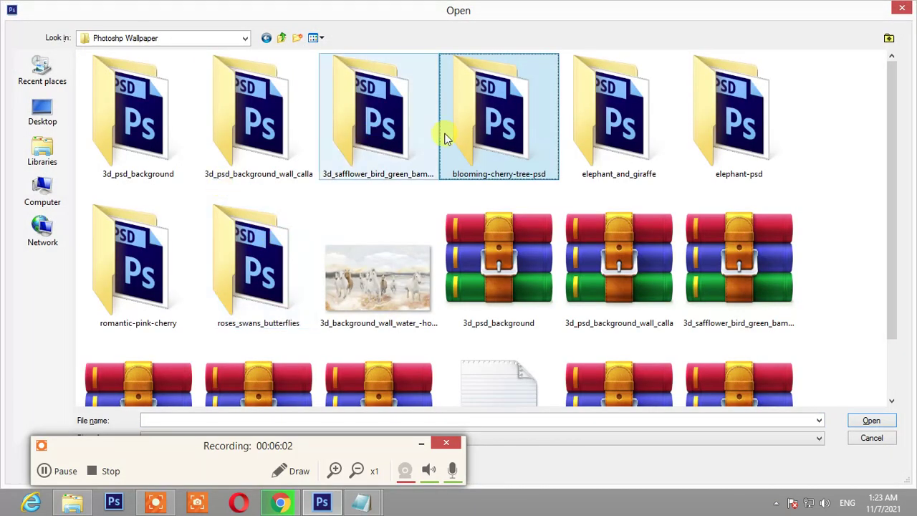
{"action": "double_click", "coordinate": [602, 121]}
{"action": "double_click", "coordinate": [156, 71]}
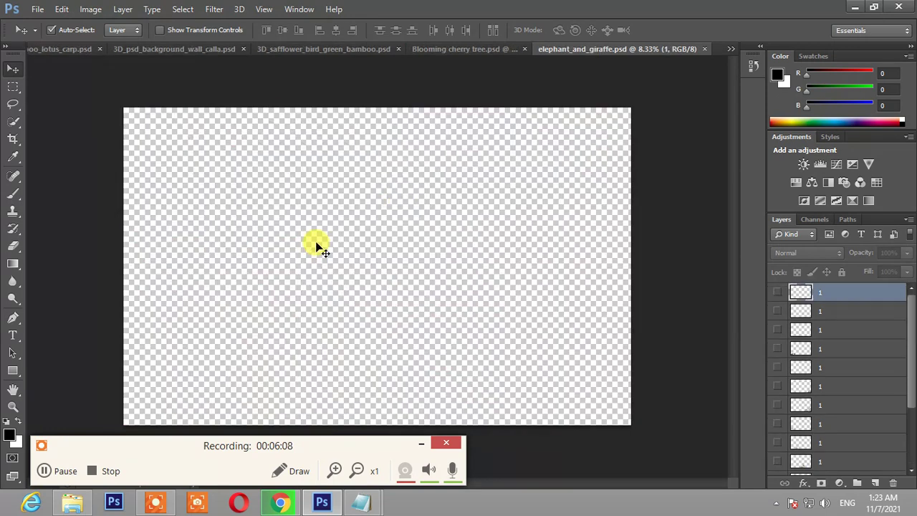
Show every layer of the elephant and giraffe design, from the plain background up to the topmost layer
{"action": "scroll", "coordinate": [773, 435], "scroll_direction": "down", "scroll_amount": 1}
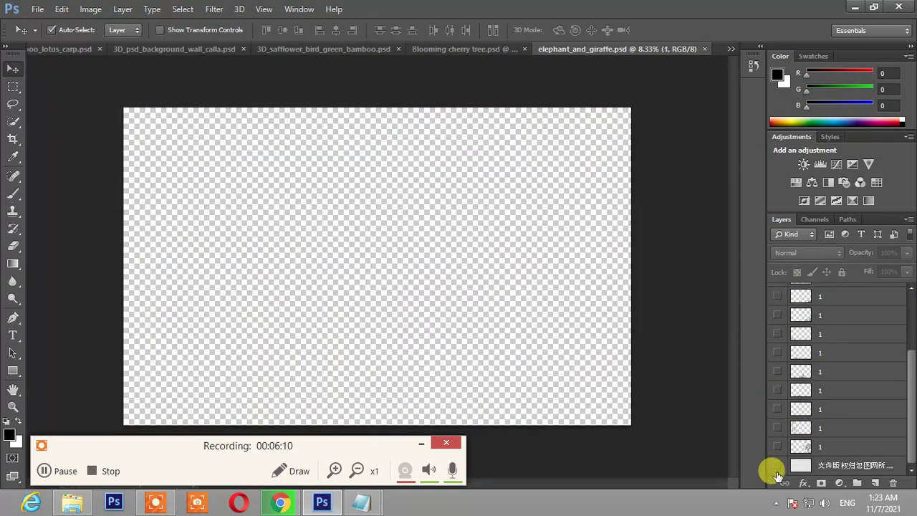
{"action": "left_click", "coordinate": [776, 465]}
{"action": "left_click", "coordinate": [776, 446]}
{"action": "left_click_drag", "start_coordinate": [774, 426], "coordinate": [786, 342]}
{"action": "left_click", "coordinate": [778, 353]}
{"action": "left_click", "coordinate": [775, 334]}
{"action": "left_click", "coordinate": [776, 316]}
{"action": "left_click", "coordinate": [778, 296]}
{"action": "scroll", "coordinate": [789, 346], "scroll_direction": "up", "scroll_amount": 2}
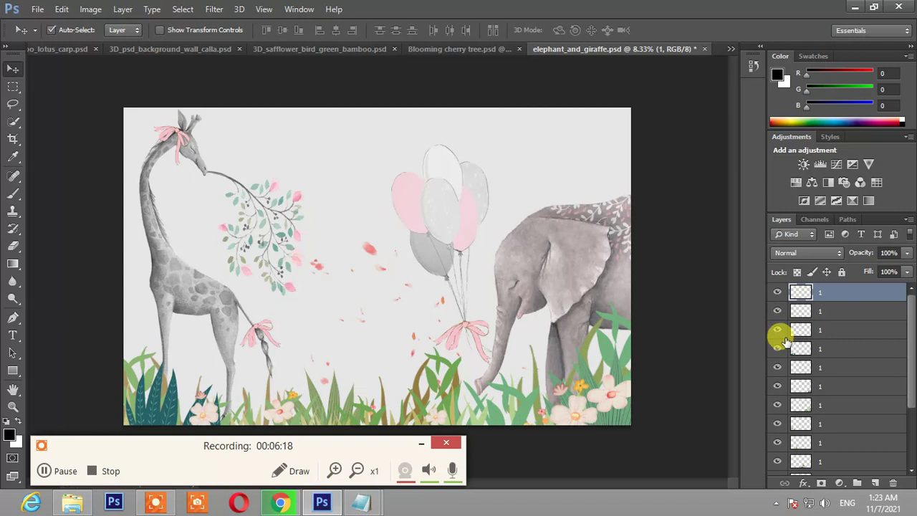
Try moving the elephant, the giraffe, the lower-left flower and the backdrop, undoing the moves
{"action": "mouse_move", "coordinate": [514, 299]}
{"action": "left_mouse_down"}
{"action": "mouse_move", "coordinate": [528, 276]}
{"action": "mouse_move", "coordinate": [515, 286]}
{"action": "left_mouse_up"}
{"action": "mouse_move", "coordinate": [223, 290]}
{"action": "left_mouse_down"}
{"action": "mouse_move", "coordinate": [215, 297]}
{"action": "mouse_move", "coordinate": [224, 304]}
{"action": "mouse_move", "coordinate": [214, 299]}
{"action": "mouse_move", "coordinate": [226, 307]}
{"action": "left_mouse_up"}
{"action": "left_click_drag", "start_coordinate": [218, 419], "coordinate": [179, 393]}
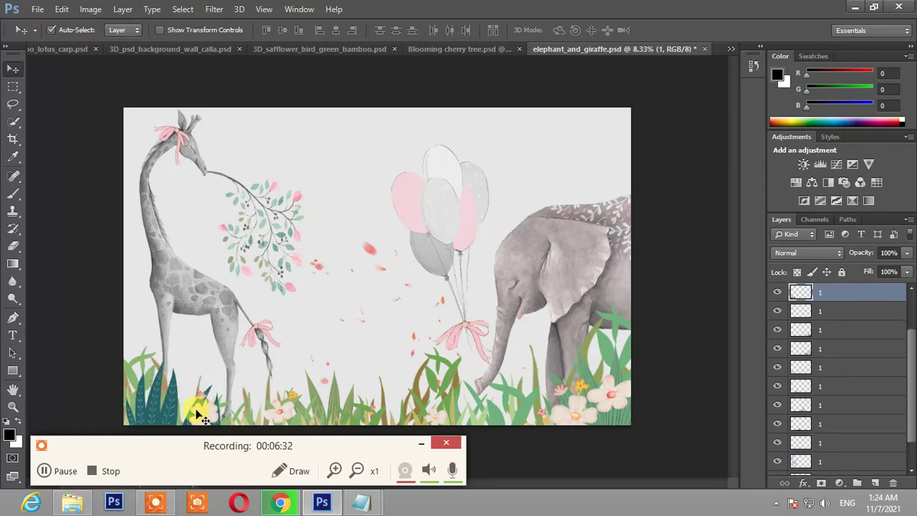
{"action": "left_click_drag", "start_coordinate": [217, 418], "coordinate": [428, 364]}
{"action": "key", "text": "ctrl+z"}
{"action": "left_click_drag", "start_coordinate": [428, 264], "coordinate": [358, 220]}
{"action": "key", "text": "ctrl+z"}
Open the Elephant file from the elephant-psd folder in Photoshp Wallpaper
{"action": "key", "text": "alt+f"}
{"action": "key", "text": "o"}
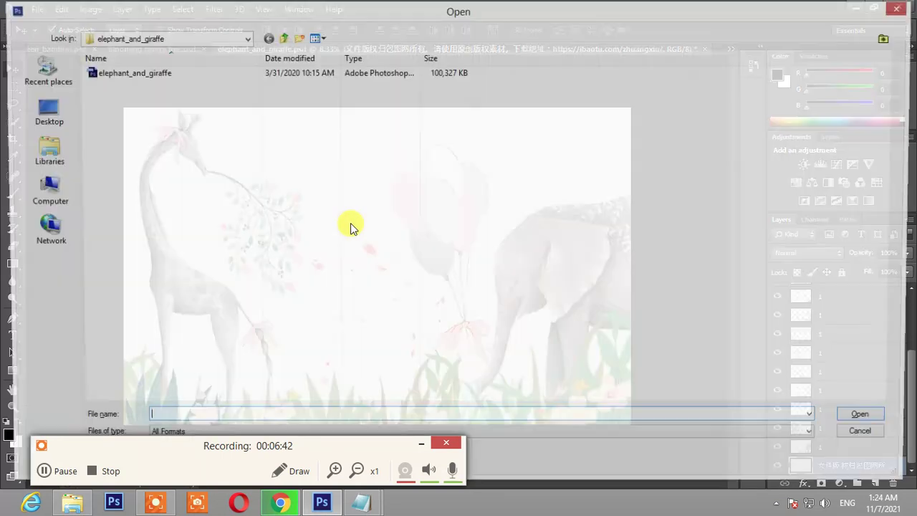
{"action": "left_click", "coordinate": [322, 269]}
{"action": "key", "text": "BackSpace"}
{"action": "left_click", "coordinate": [737, 133]}
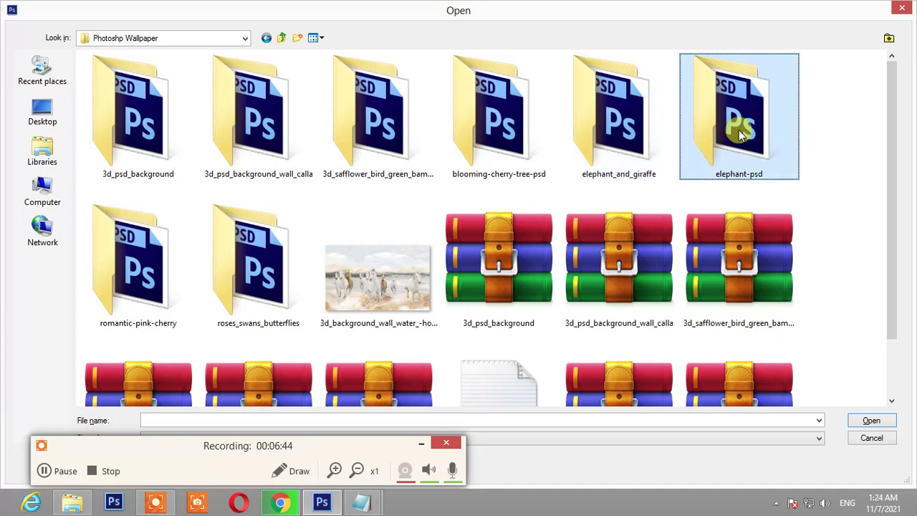
{"action": "double_click", "coordinate": [752, 140]}
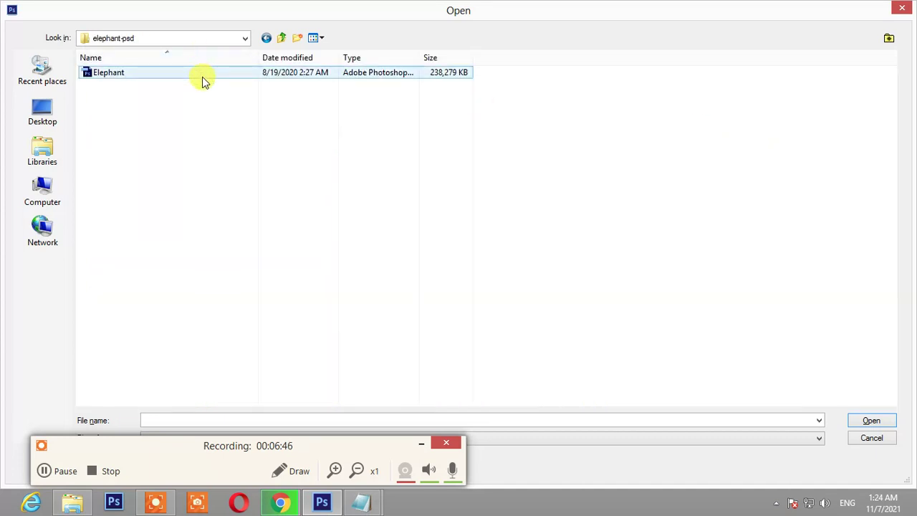
{"action": "double_click", "coordinate": [199, 73]}
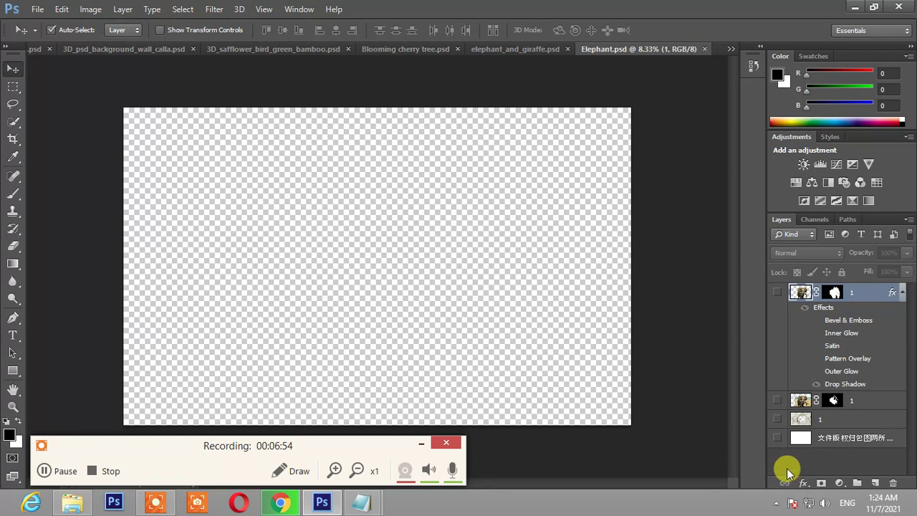
Show all four layers of the elephant design, from the white background up to the front elephant
{"action": "left_click", "coordinate": [777, 437]}
{"action": "left_click", "coordinate": [777, 419]}
{"action": "left_click", "coordinate": [777, 400]}
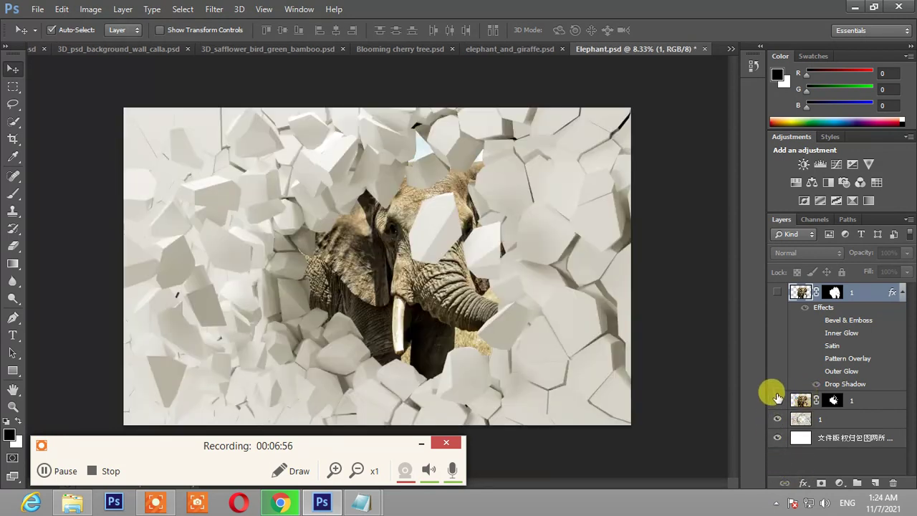
{"action": "left_click", "coordinate": [777, 292]}
Try moving the front elephant separately from the broken wall, undoing each move
{"action": "left_click_drag", "start_coordinate": [451, 284], "coordinate": [455, 290]}
{"action": "key", "text": "ctrl+z"}
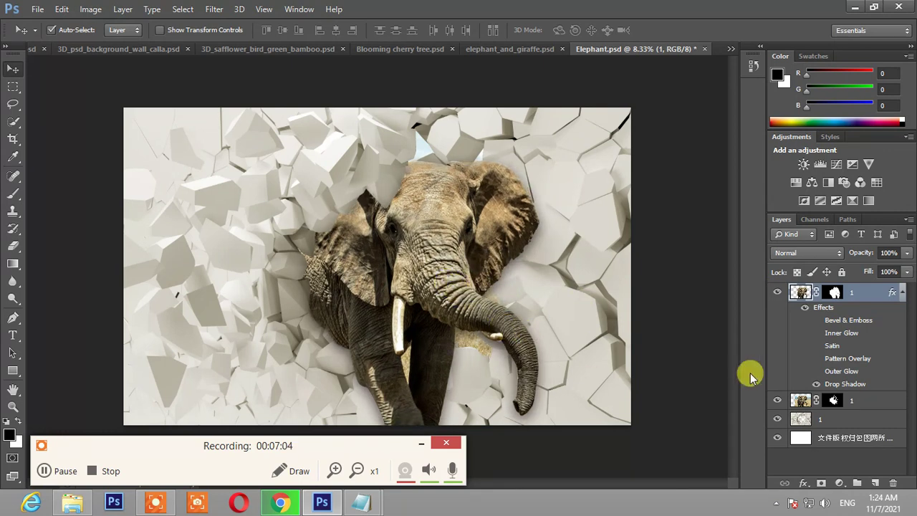
{"action": "left_click_drag", "start_coordinate": [429, 266], "coordinate": [432, 266]}
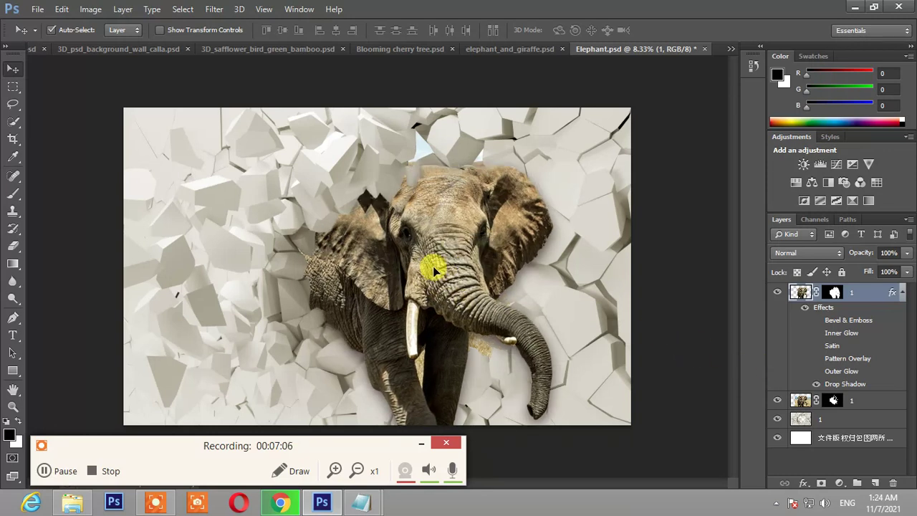
{"action": "key", "text": "ctrl+z"}
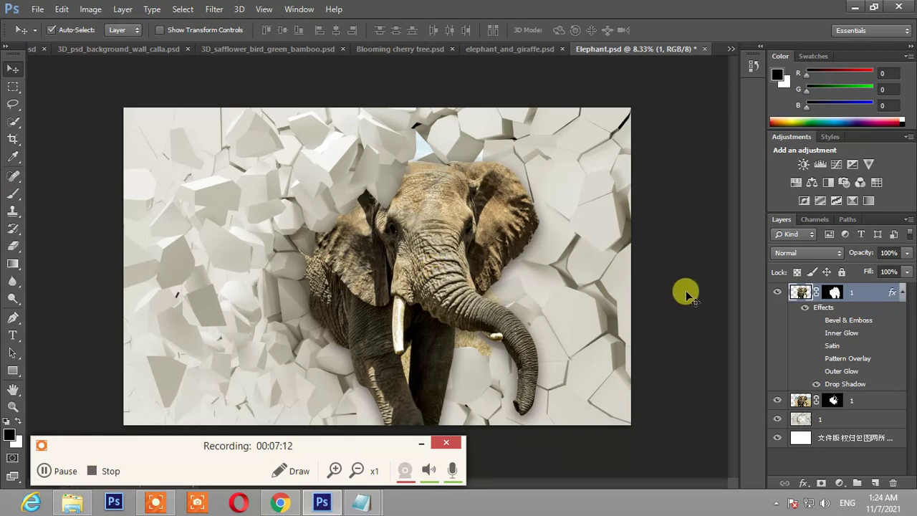
{"action": "left_click", "coordinate": [689, 276]}
{"action": "left_click", "coordinate": [427, 258]}
Open the Romantic pink cherry file from the romantic-pink-cherry folder
{"action": "key", "text": "alt+f"}
{"action": "key", "text": "o"}
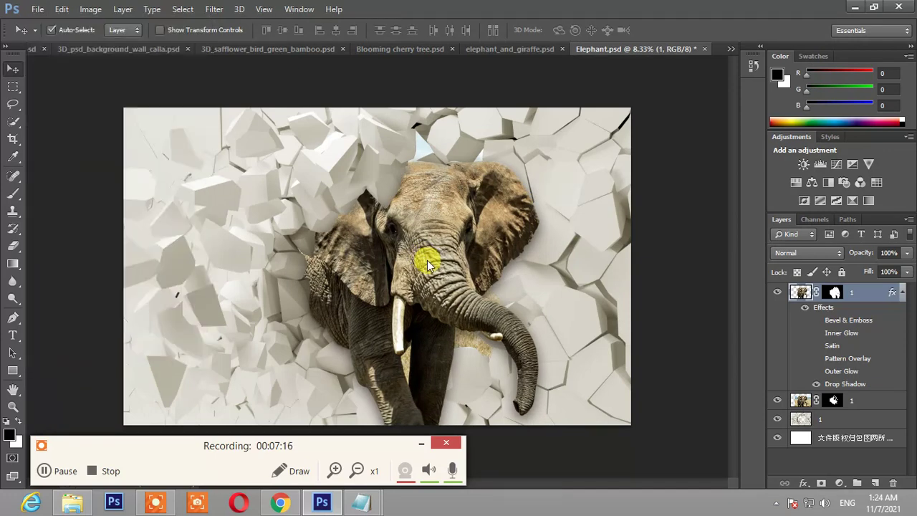
{"action": "key", "text": "BackSpace"}
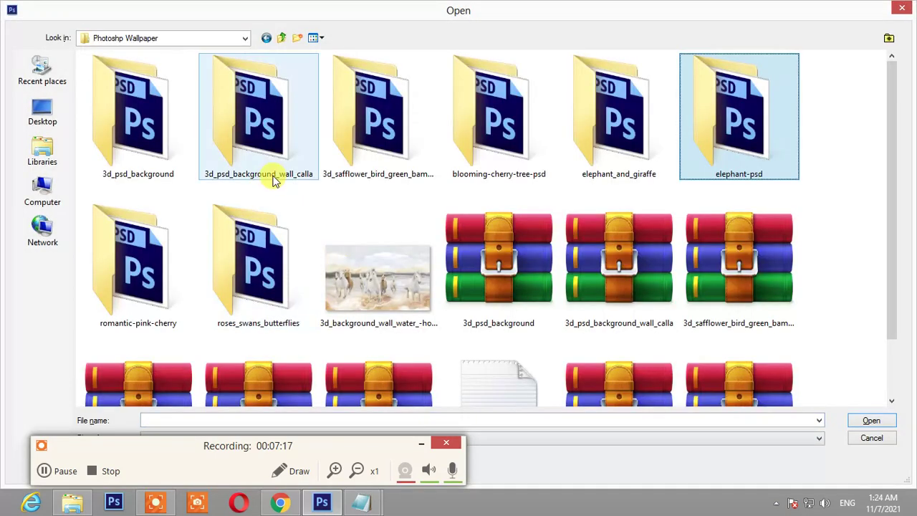
{"action": "double_click", "coordinate": [150, 234]}
{"action": "double_click", "coordinate": [192, 77]}
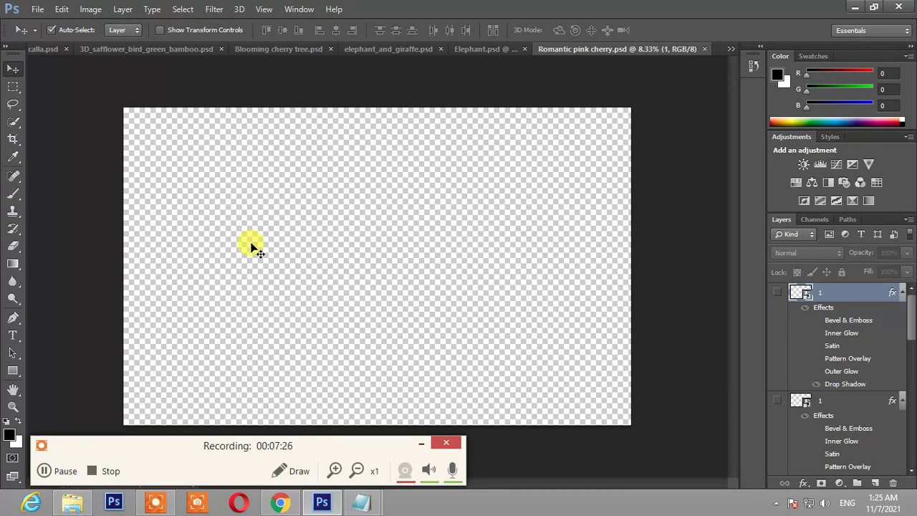
Show the layers of the pink cherry design, from the white background and grunge wall up to the tree and fallen blossoms
{"action": "scroll", "coordinate": [888, 358], "scroll_direction": "down", "scroll_amount": 3}
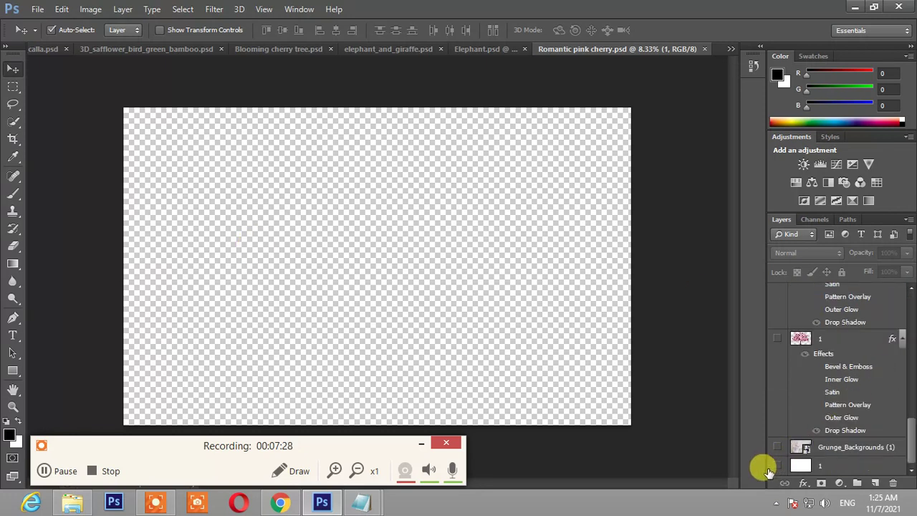
{"action": "left_click", "coordinate": [776, 465]}
{"action": "left_click", "coordinate": [776, 446]}
{"action": "scroll", "coordinate": [772, 430], "scroll_direction": "up", "scroll_amount": 5}
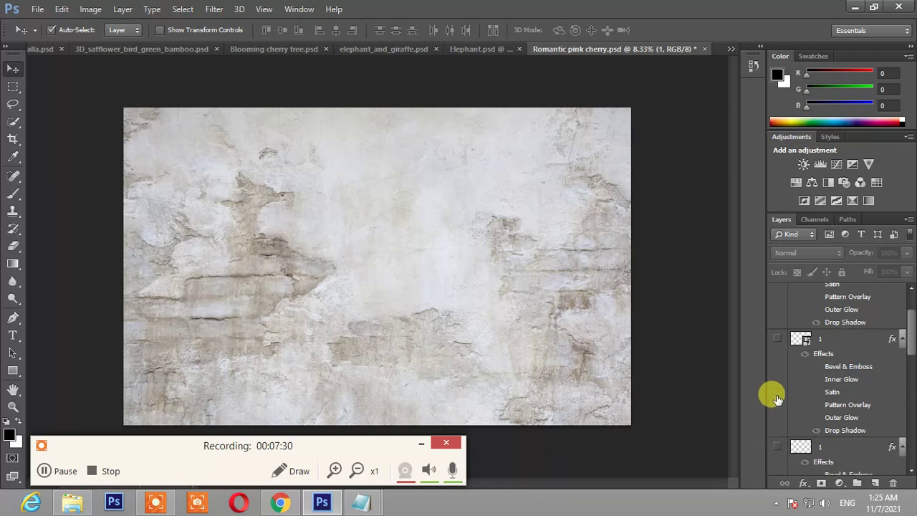
{"action": "scroll", "coordinate": [774, 423], "scroll_direction": "down", "scroll_amount": 3}
{"action": "left_click", "coordinate": [777, 340]}
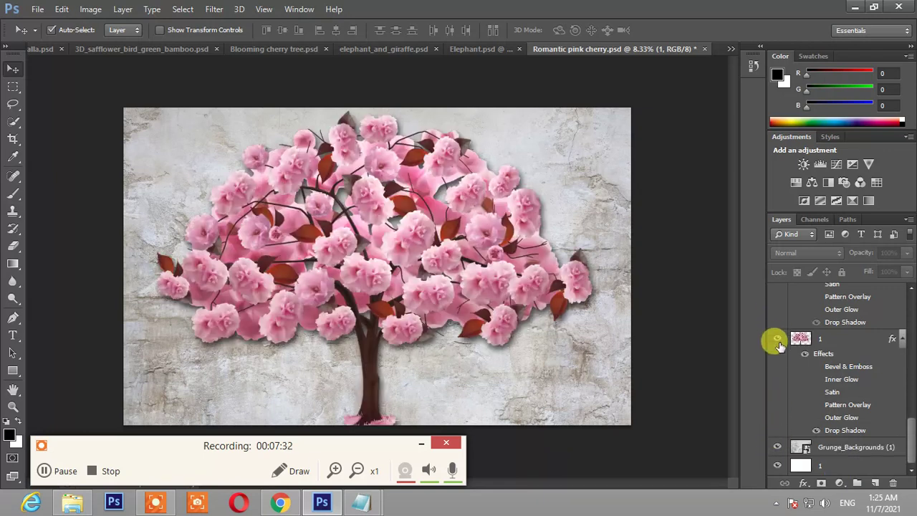
{"action": "scroll", "coordinate": [778, 343], "scroll_direction": "up", "scroll_amount": 3}
{"action": "left_click", "coordinate": [777, 338]}
{"action": "left_click", "coordinate": [775, 447]}
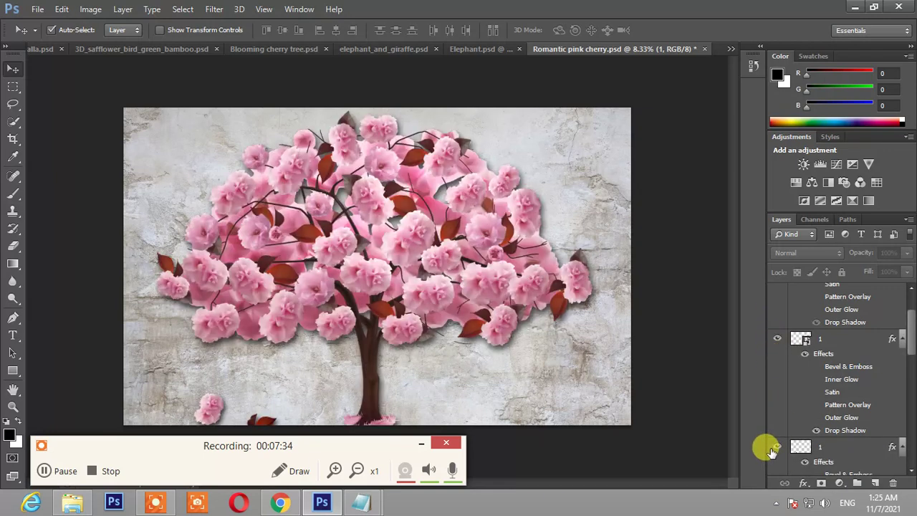
{"action": "scroll", "coordinate": [770, 446], "scroll_direction": "up", "scroll_amount": 3}
{"action": "left_click", "coordinate": [778, 294]}
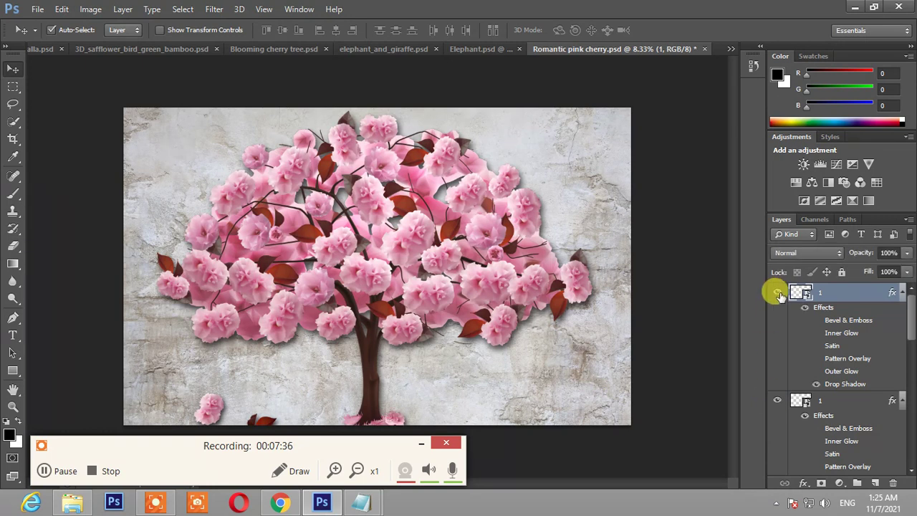
{"action": "scroll", "coordinate": [780, 297], "scroll_direction": "down", "scroll_amount": 3}
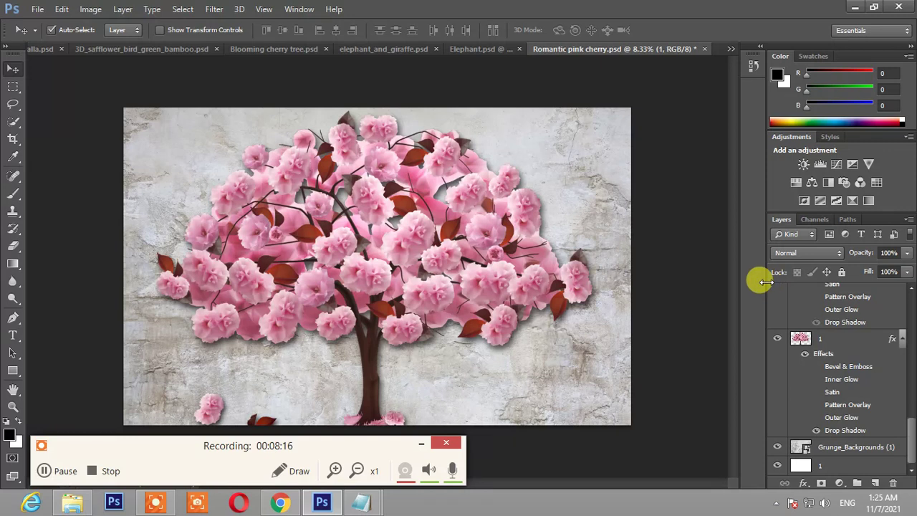
Try moving the cherry tree and the lower-left fallen blossom, undoing the moves
{"action": "left_click", "coordinate": [462, 235]}
{"action": "left_click_drag", "start_coordinate": [490, 225], "coordinate": [508, 233]}
{"action": "key", "text": "ctrl+z"}
{"action": "key", "text": "ctrl+z"}
{"action": "left_click_drag", "start_coordinate": [222, 394], "coordinate": [242, 366]}
{"action": "key", "text": "ctrl+z"}
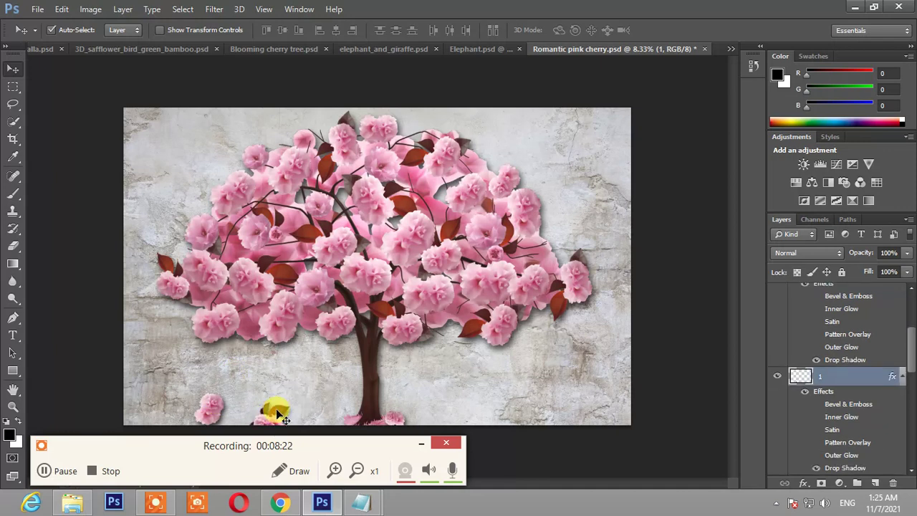
Shift the leafy fallen blossom slightly up and right, and try moving the tree and the blossom beside its trunk, undoing those moves
{"action": "left_click_drag", "start_coordinate": [266, 425], "coordinate": [286, 414]}
{"action": "left_click_drag", "start_coordinate": [386, 300], "coordinate": [403, 313]}
{"action": "key", "text": "ctrl+z"}
{"action": "left_click", "coordinate": [397, 422]}
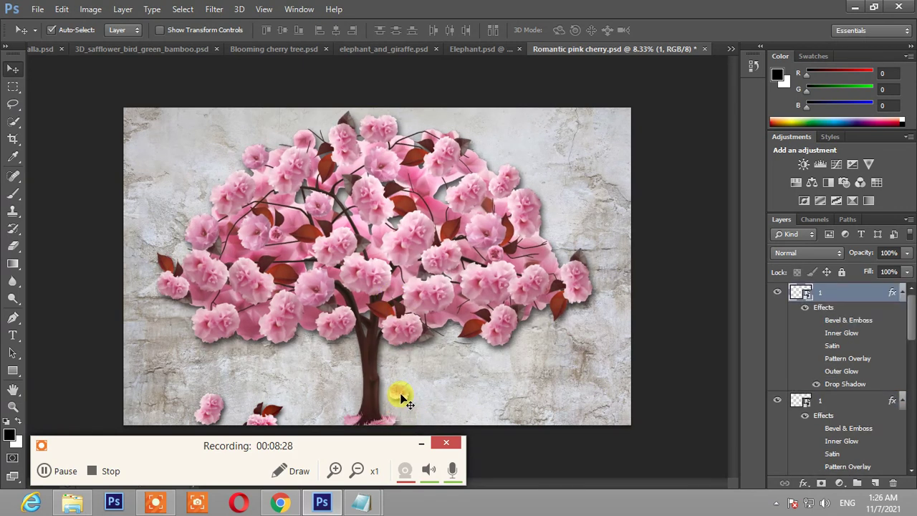
{"action": "left_click_drag", "start_coordinate": [373, 340], "coordinate": [394, 343]}
{"action": "key", "text": "ctrl+z"}
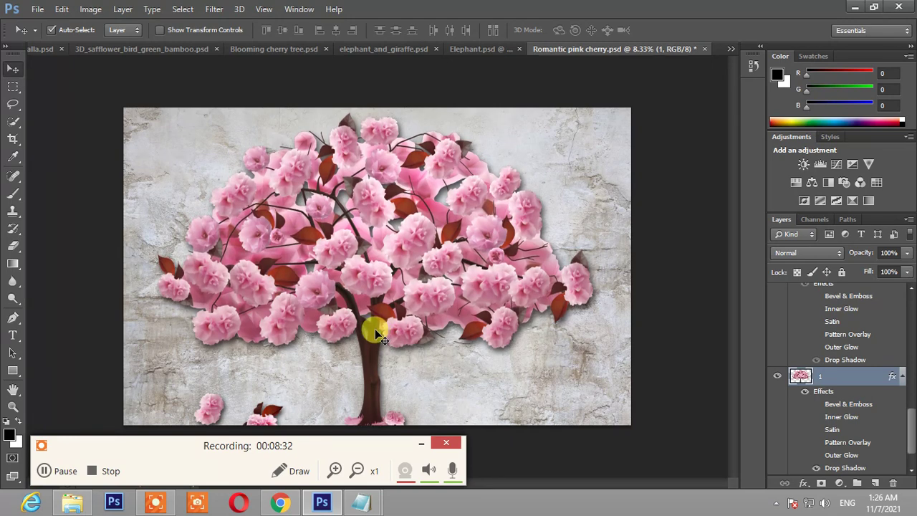
Open the roses_swans_butterflies file from its folder in Photoshp Wallpaper
{"action": "key", "text": "alt+f"}
{"action": "key", "text": "o"}
{"action": "key", "text": "BackSpace"}
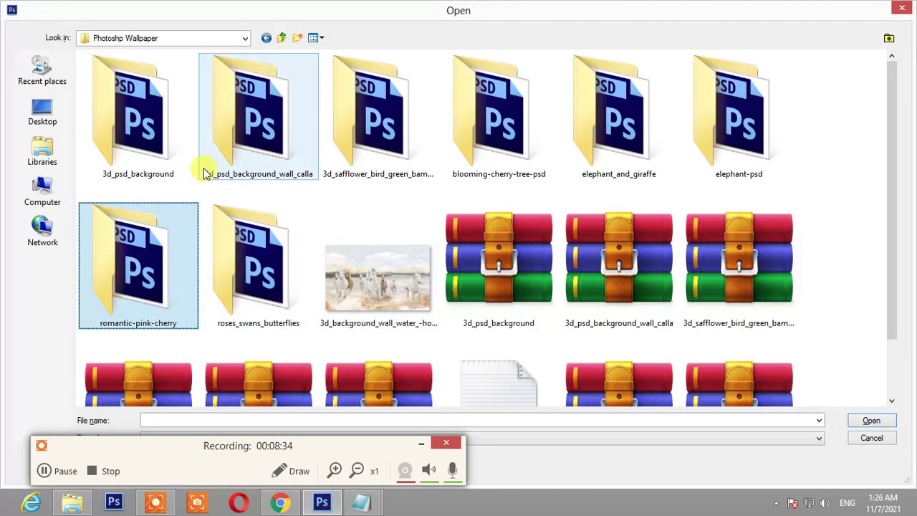
{"action": "double_click", "coordinate": [301, 281]}
{"action": "double_click", "coordinate": [215, 208]}
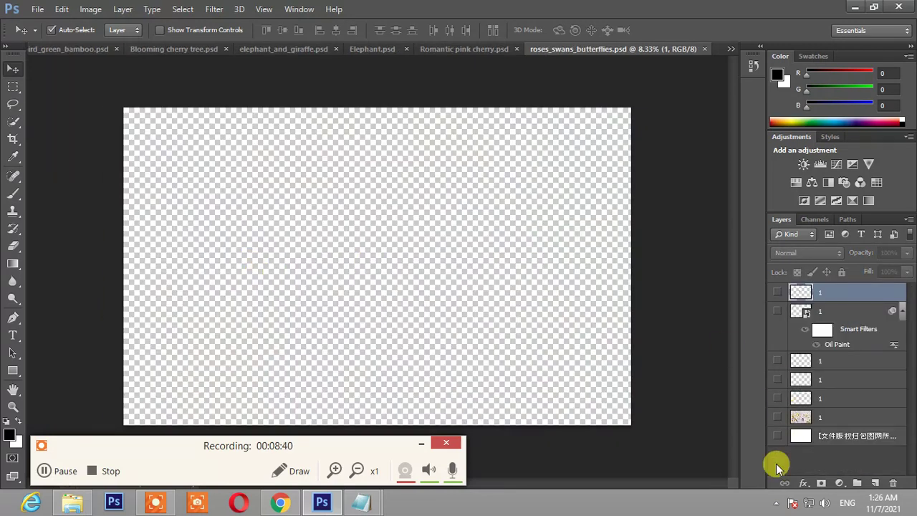
Show every layer of the roses and swans design, from the white background up to the topmost layer
{"action": "left_click", "coordinate": [777, 435]}
{"action": "left_click", "coordinate": [778, 417]}
{"action": "left_click_drag", "start_coordinate": [780, 405], "coordinate": [777, 295]}
{"action": "left_click", "coordinate": [777, 294]}
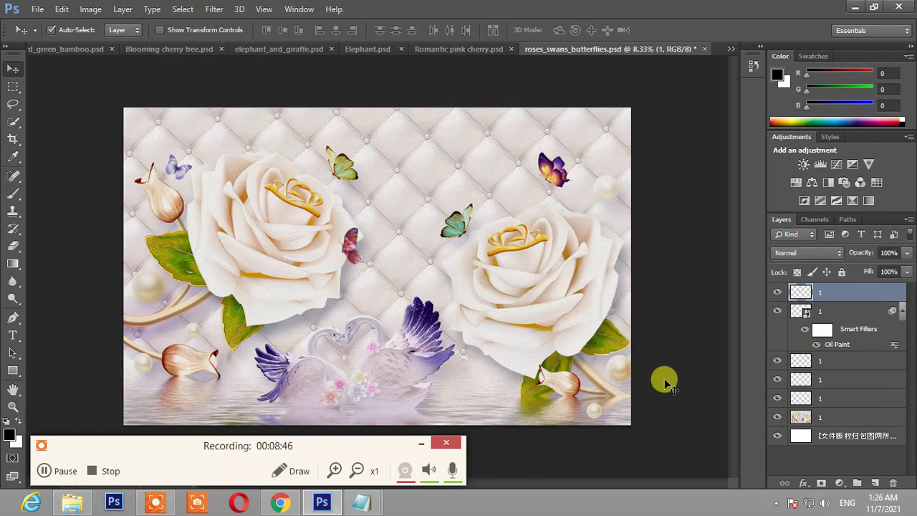
With layer auto-selection, try moving the upper-left bud and the swan artwork, undoing the moves
{"action": "left_click", "coordinate": [526, 316]}
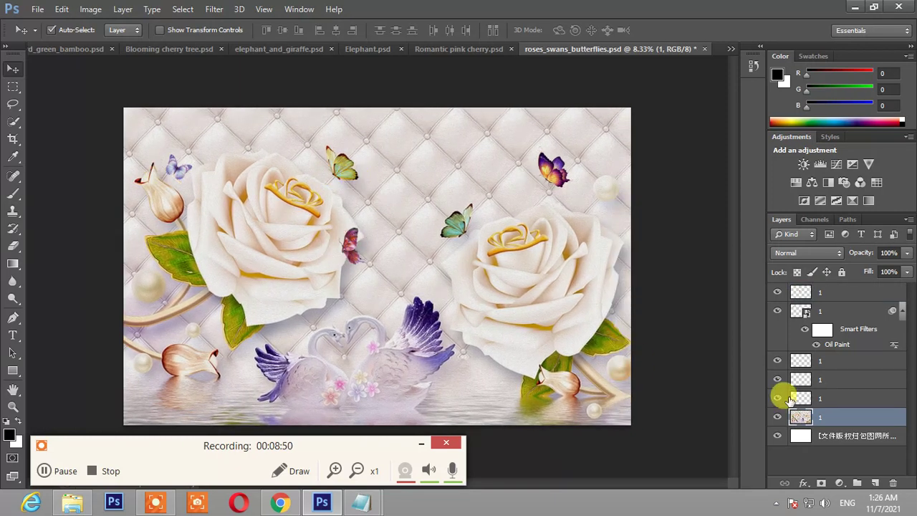
{"action": "left_click", "coordinate": [120, 29]}
{"action": "left_click", "coordinate": [119, 54]}
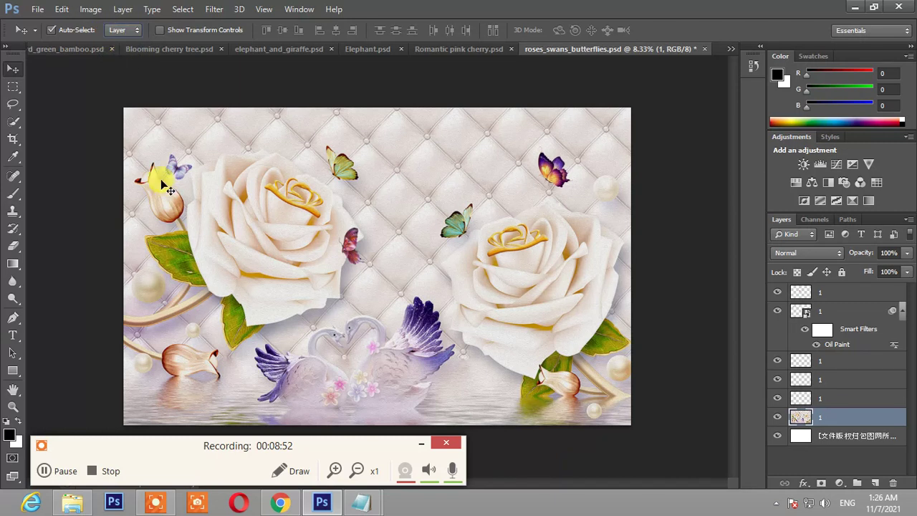
{"action": "left_click", "coordinate": [171, 173]}
{"action": "left_click_drag", "start_coordinate": [168, 194], "coordinate": [189, 207]}
{"action": "key", "text": "ctrl+z"}
{"action": "left_click", "coordinate": [634, 316]}
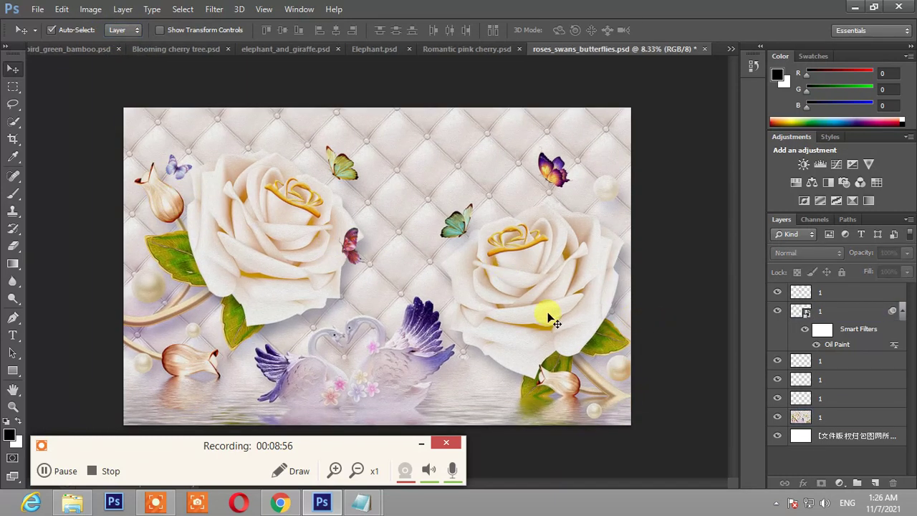
{"action": "left_click", "coordinate": [419, 334]}
{"action": "left_click_drag", "start_coordinate": [417, 331], "coordinate": [436, 331]}
{"action": "key", "text": "ctrl+z"}
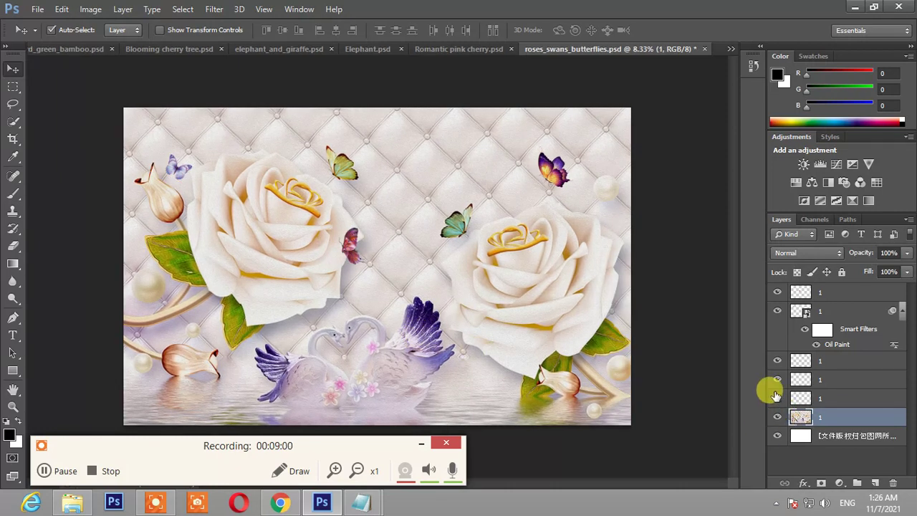
Toggle the main roses artwork layer off and on, and examine the quilted background and butterflies up close
{"action": "left_click", "coordinate": [776, 417]}
{"action": "left_click", "coordinate": [776, 417]}
{"action": "key", "text": "ctrl+0"}
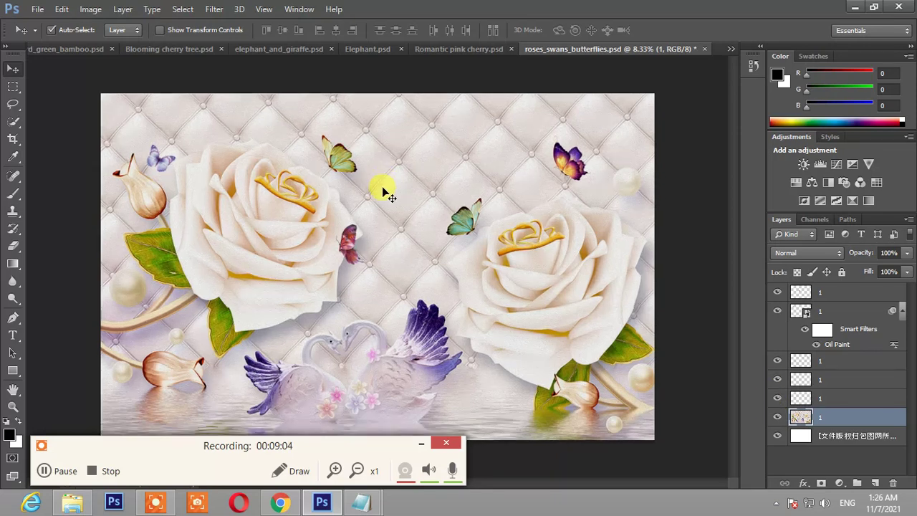
{"action": "key", "text": "z"}
{"action": "left_click_drag", "start_coordinate": [391, 148], "coordinate": [472, 190]}
{"action": "key", "text": "ctrl+0"}
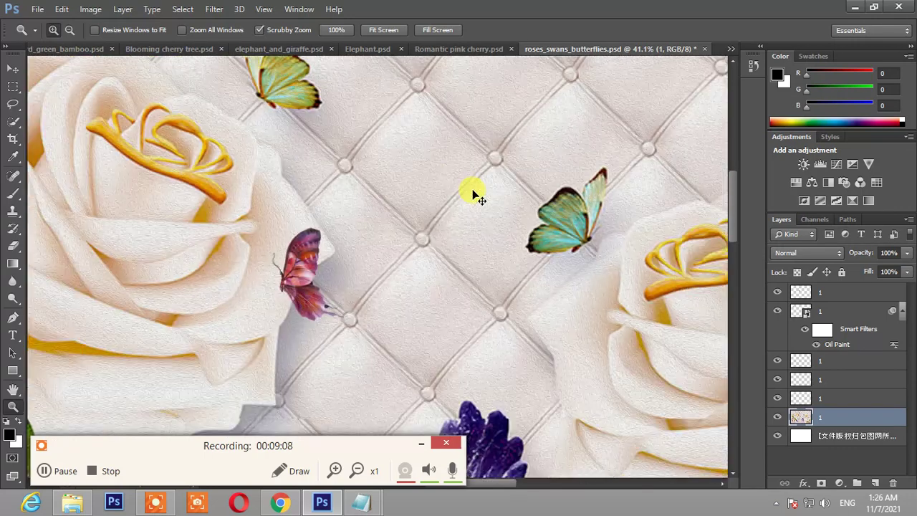
{"action": "left_click", "coordinate": [13, 69]}
Check the Photoshp Wallpaper folder for further designs without opening a file
{"action": "key", "text": "alt+f"}
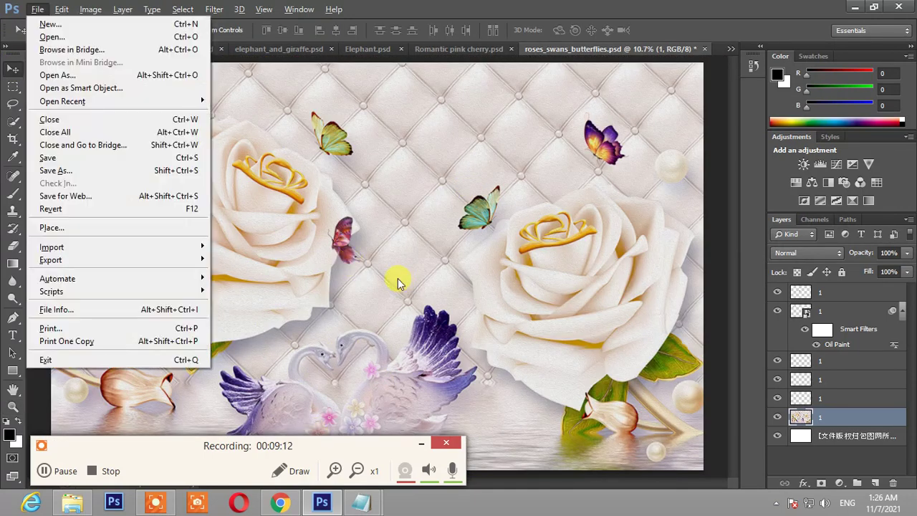
{"action": "key", "text": "o"}
{"action": "key", "text": "Escape"}
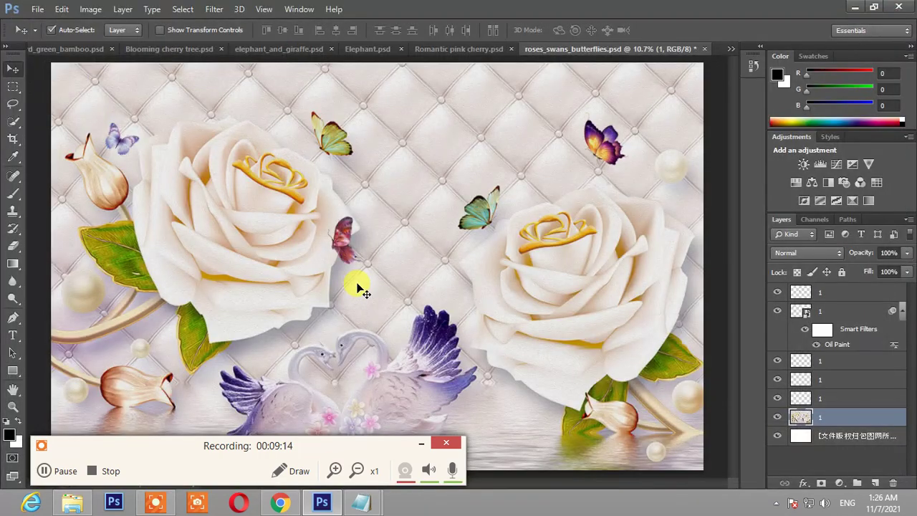
{"action": "key", "text": "alt+f"}
{"action": "key", "text": "o"}
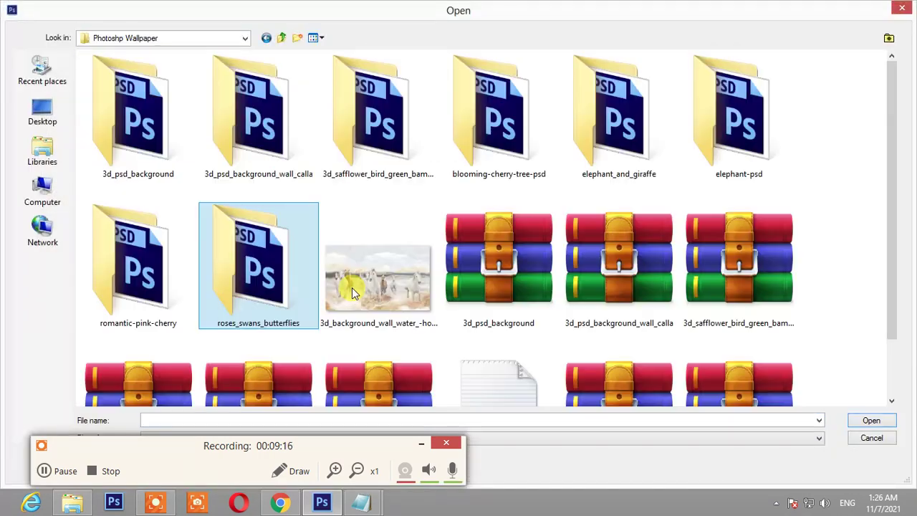
{"action": "scroll", "coordinate": [389, 196], "scroll_direction": "down", "scroll_amount": 1}
{"action": "scroll", "coordinate": [389, 196], "scroll_direction": "up", "scroll_amount": 1}
{"action": "key", "text": "Escape"}
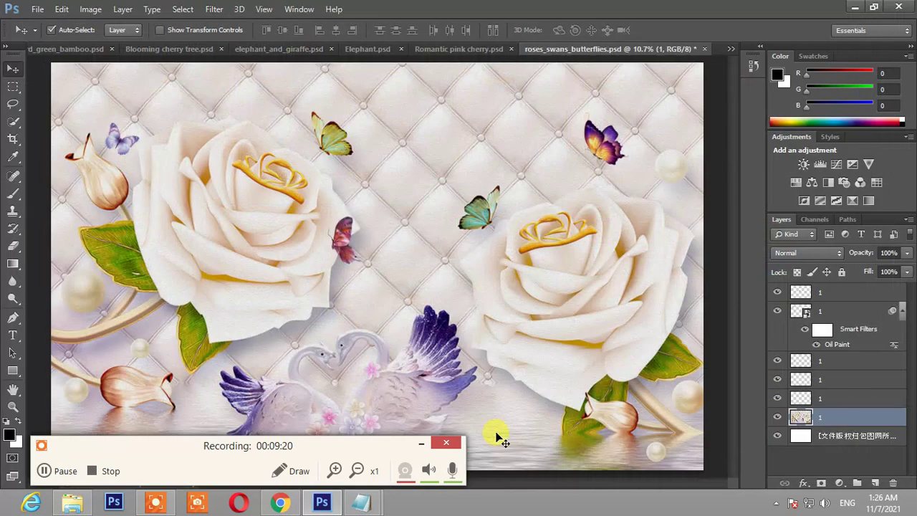
Switch to File Explorer and select the eight PSD folders from 3d_psd_background through roses_swans_butterflies
{"action": "left_click", "coordinate": [74, 504]}
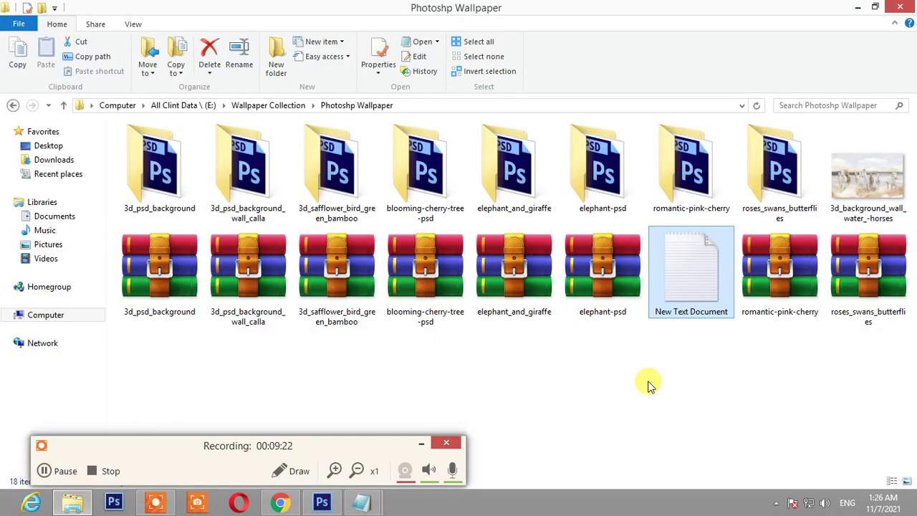
{"action": "left_click", "coordinate": [646, 378]}
{"action": "left_click", "coordinate": [171, 172]}
{"action": "left_click", "coordinate": [797, 192], "text": "shift"}
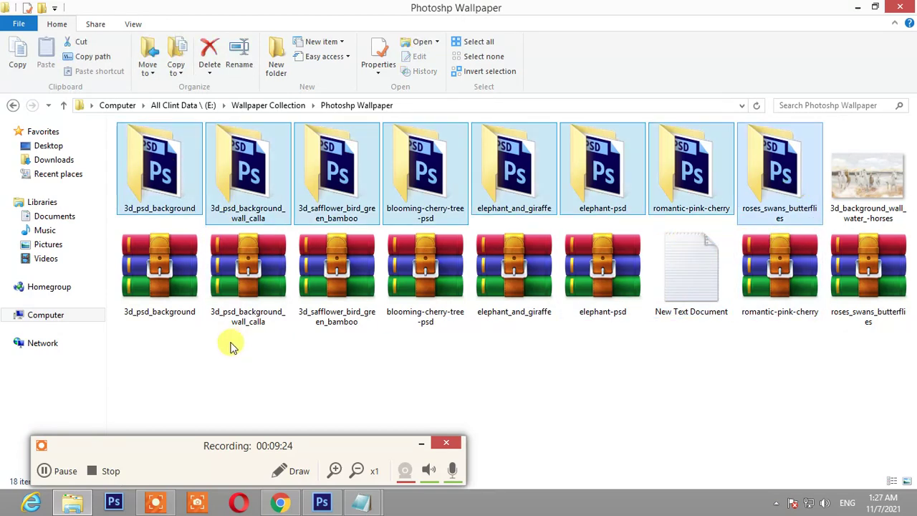
Move the recorder window aside to check the number of selected folders, and clear the folder selection
{"action": "left_click_drag", "start_coordinate": [135, 450], "coordinate": [128, 382]}
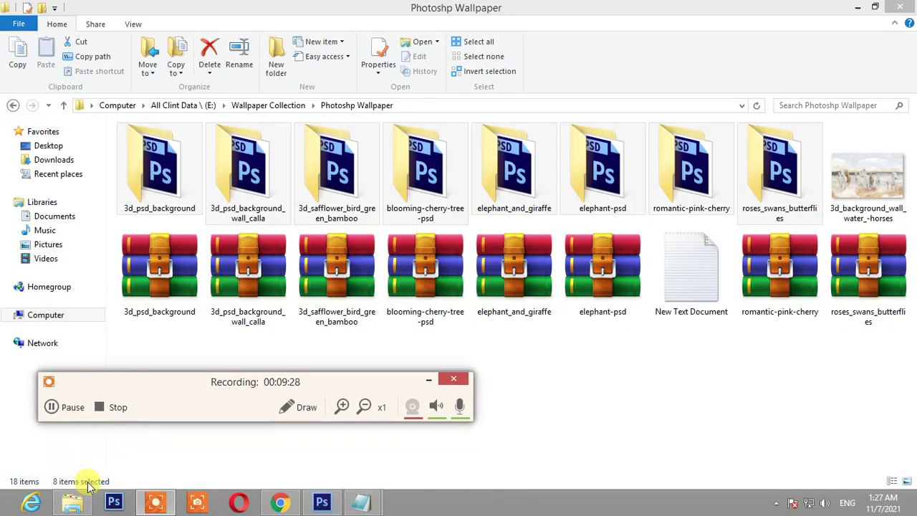
{"action": "left_click_drag", "start_coordinate": [198, 392], "coordinate": [179, 447]}
{"action": "left_click", "coordinate": [452, 391]}
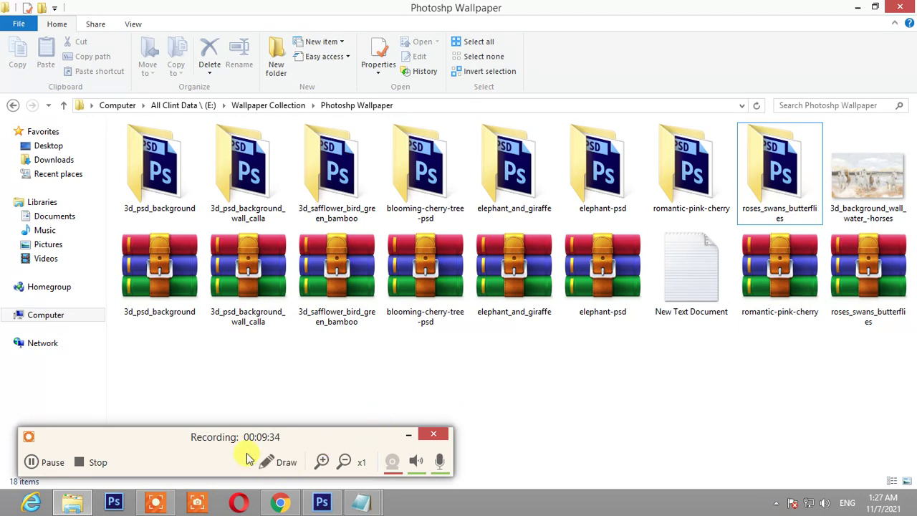
Switch to New Text Document in Notepad to read the password note, and close it without saving the changes
{"action": "mouse_move", "coordinate": [361, 501]}
{"action": "left_click", "coordinate": [430, 450]}
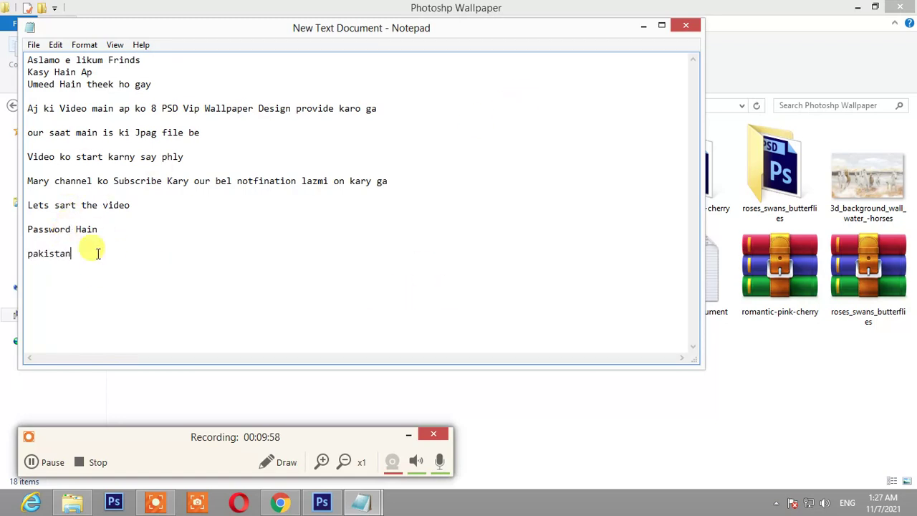
{"action": "key", "text": "alt+f"}
{"action": "left_click", "coordinate": [250, 227]}
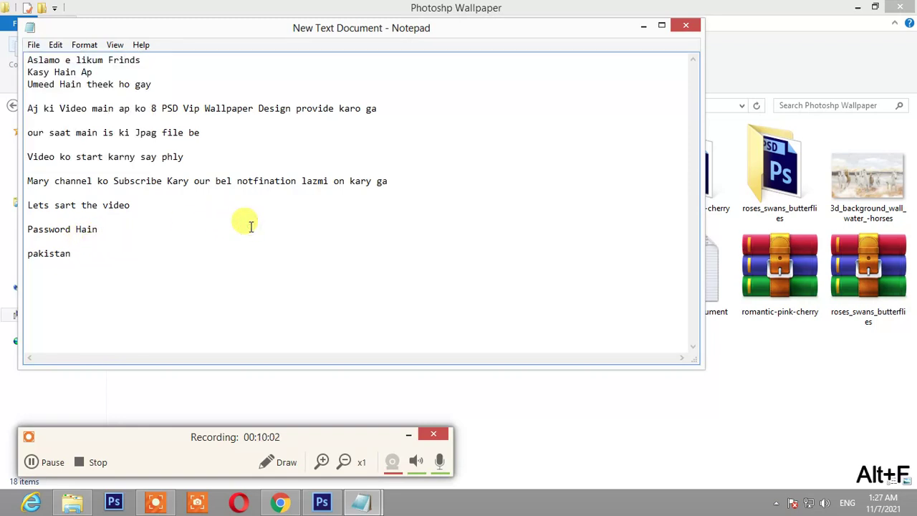
{"action": "key", "text": "alt+f"}
{"action": "key", "text": "alt"}
{"action": "key", "text": "alt+f"}
{"action": "key", "text": "x"}
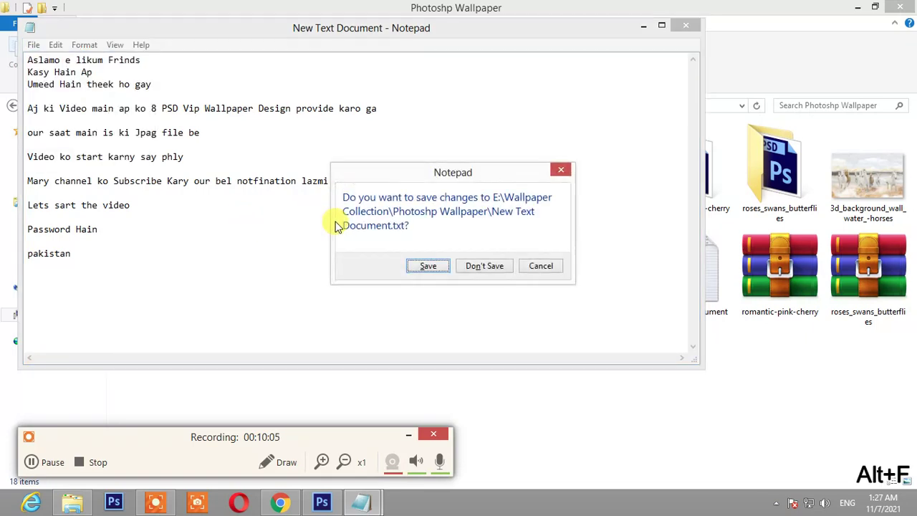
{"action": "left_click", "coordinate": [500, 267]}
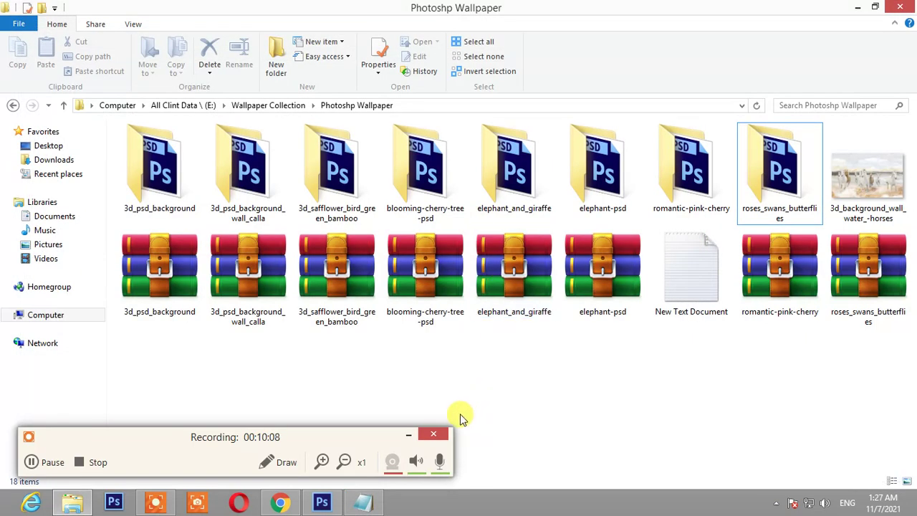